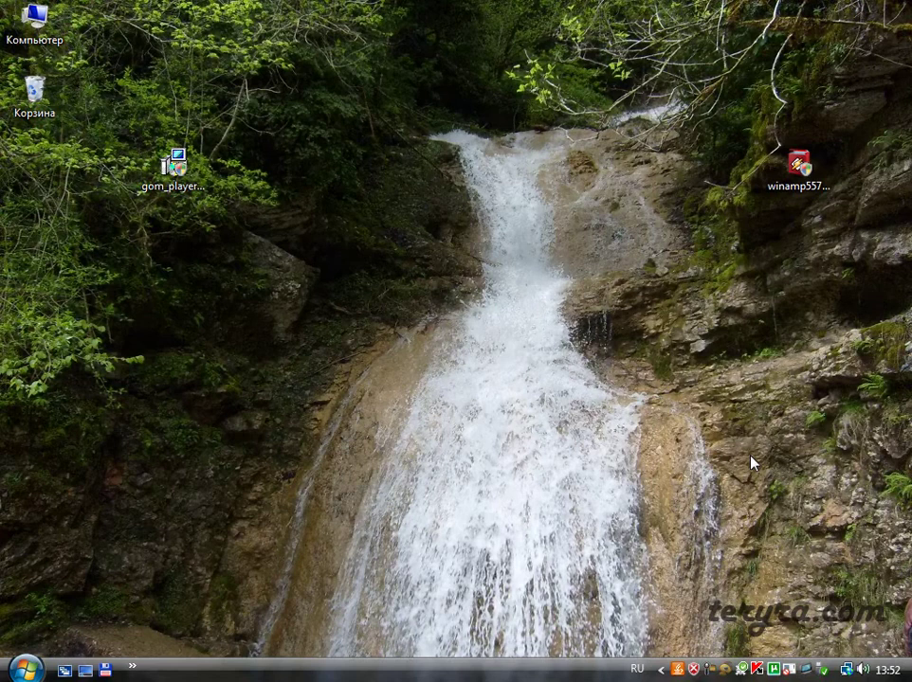
# Launch the gom_player_setup installer from the desktop, start the setup wizard and accept the license agreement
pyautogui.click(173, 166)
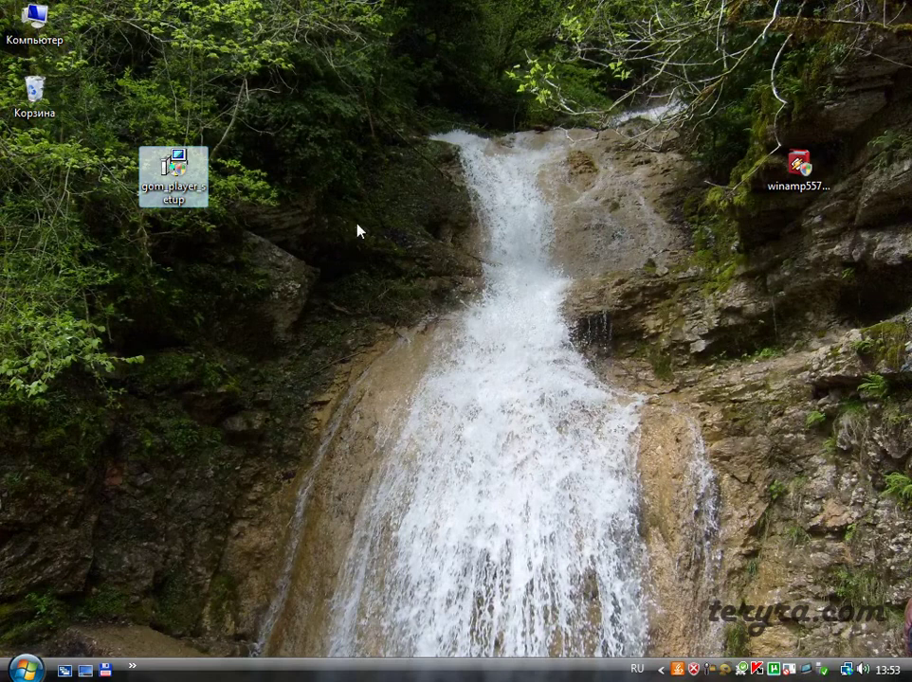
pyautogui.doubleClick(174, 169)
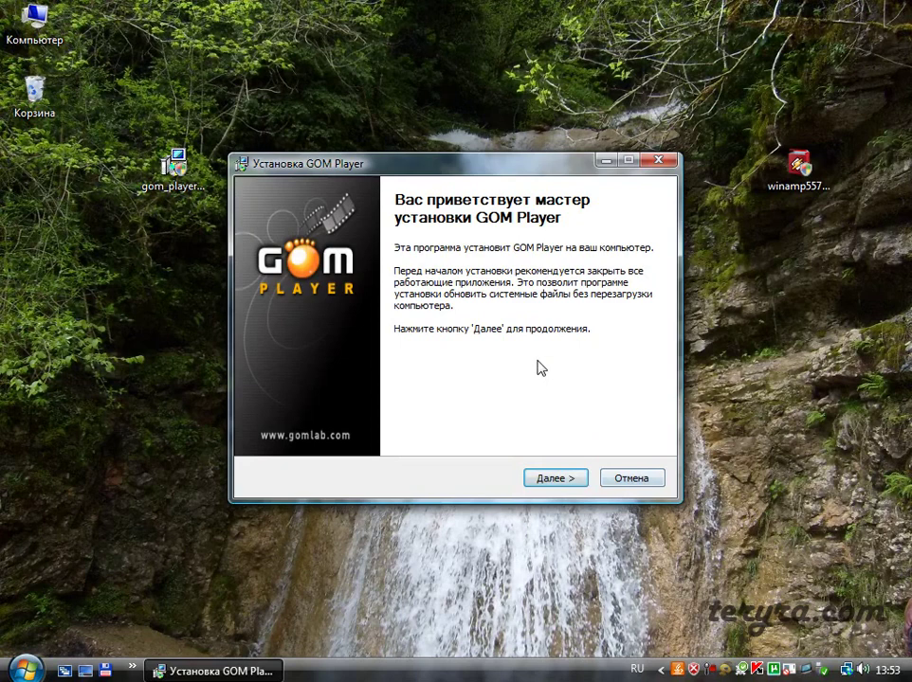
pyautogui.click(557, 481)
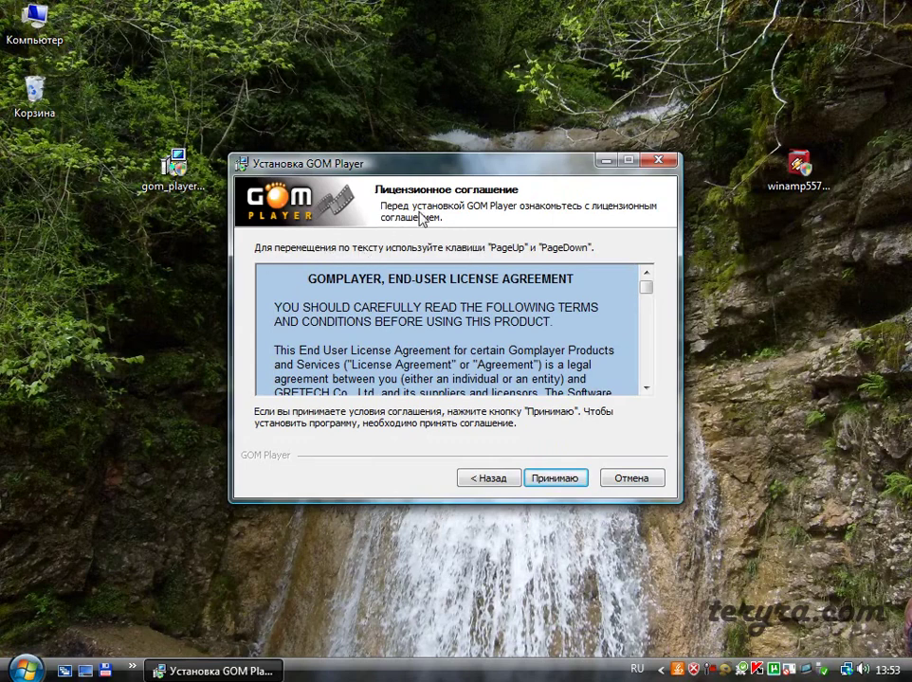
pyautogui.moveTo(648, 294)
pyautogui.mouseDown()
pyautogui.moveTo(646, 372)
pyautogui.moveTo(646, 286)
pyautogui.mouseUp()
pyautogui.click(555, 481)
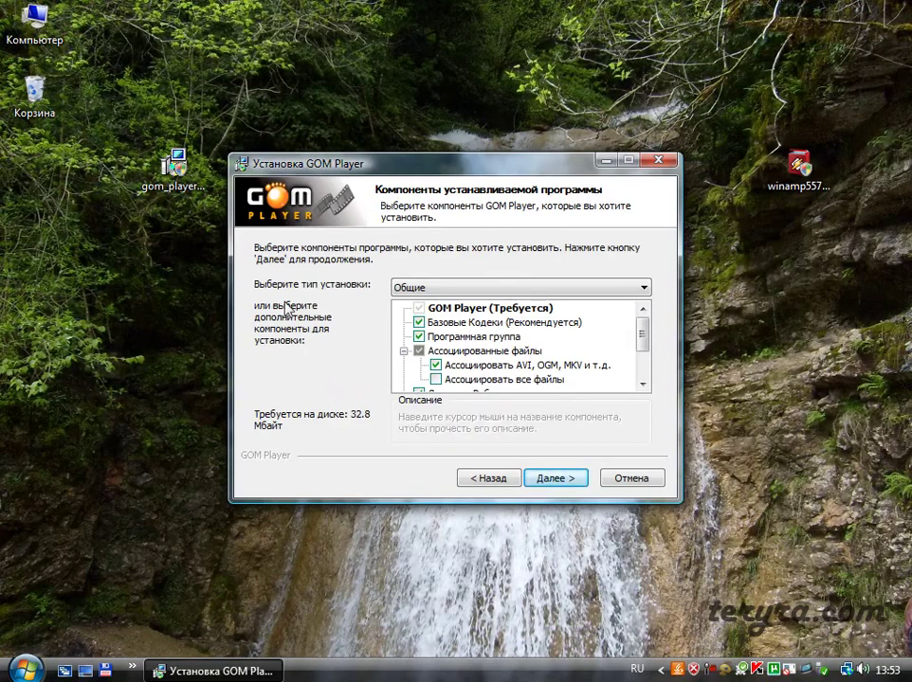
# Enable association of all files in the GOM Player components, disable opening the home page, and continue to the install folder choice
pyautogui.click(641, 289)
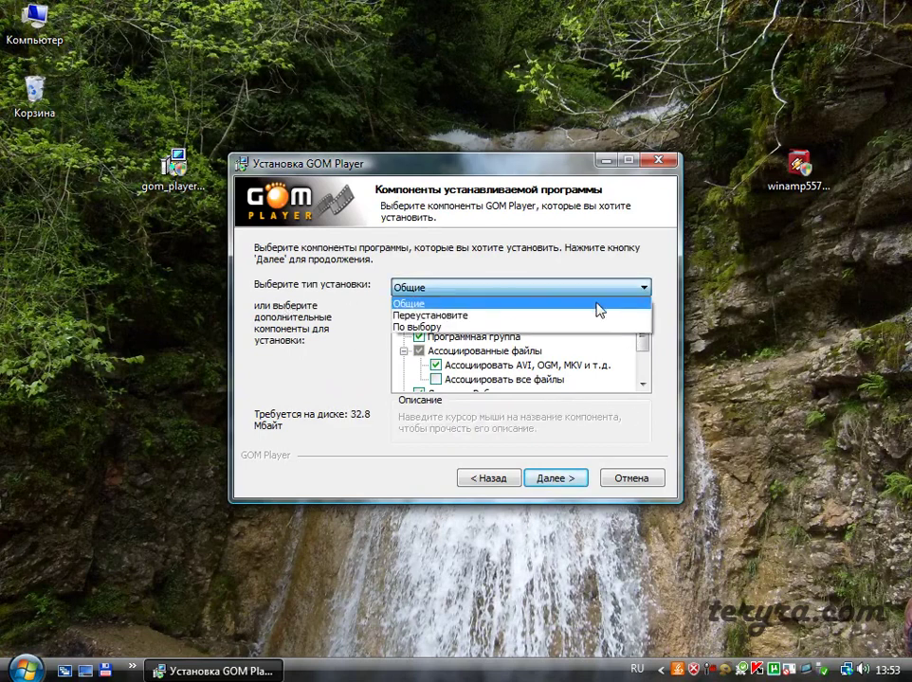
pyautogui.click(599, 304)
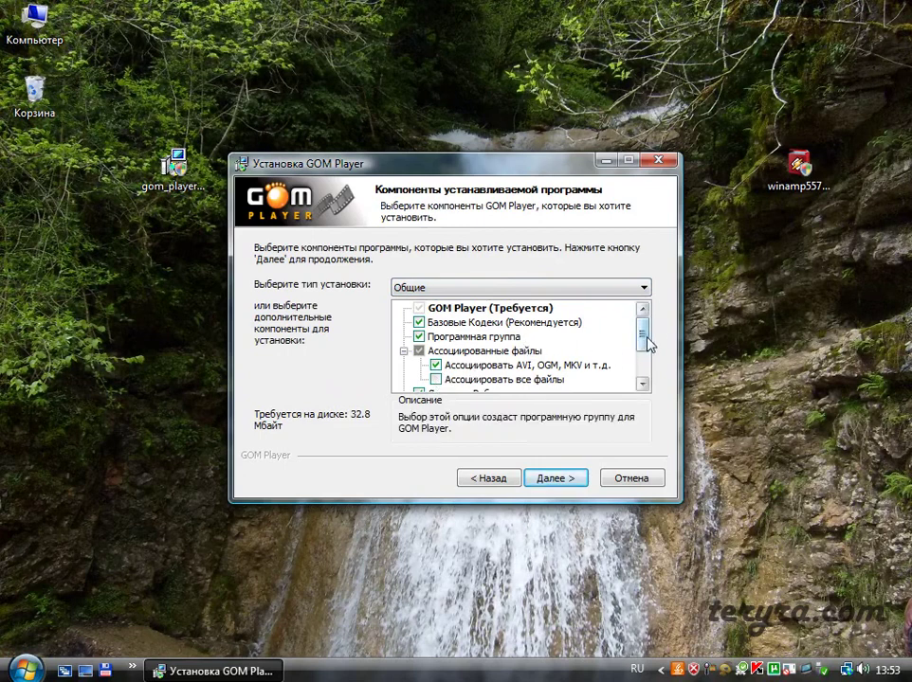
pyautogui.click(436, 379)
pyautogui.moveTo(640, 342)
pyautogui.mouseDown()
pyautogui.moveTo(644, 379)
pyautogui.moveTo(644, 360)
pyautogui.mouseUp()
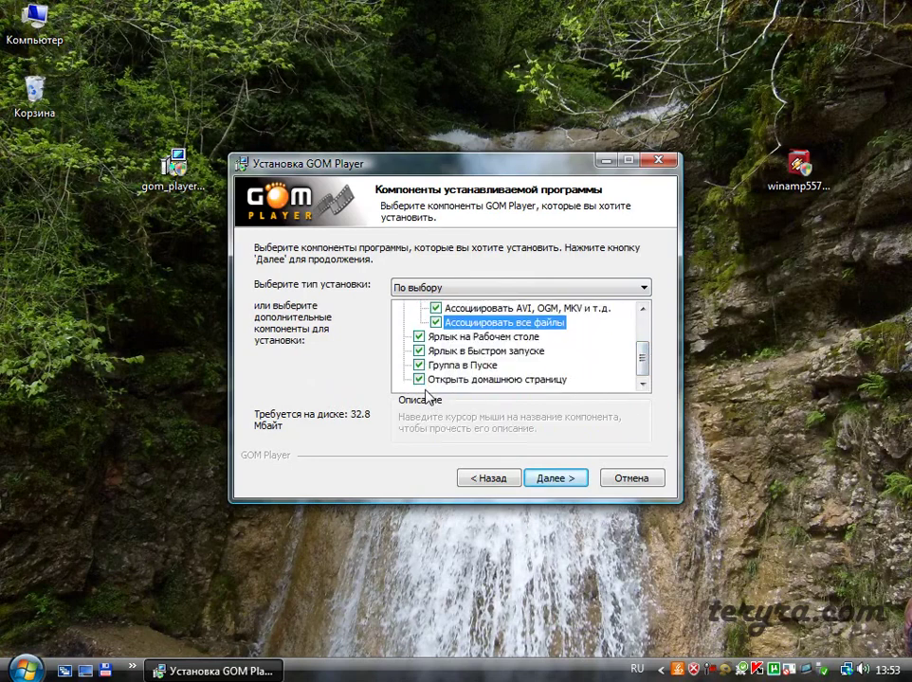
pyautogui.click(478, 381)
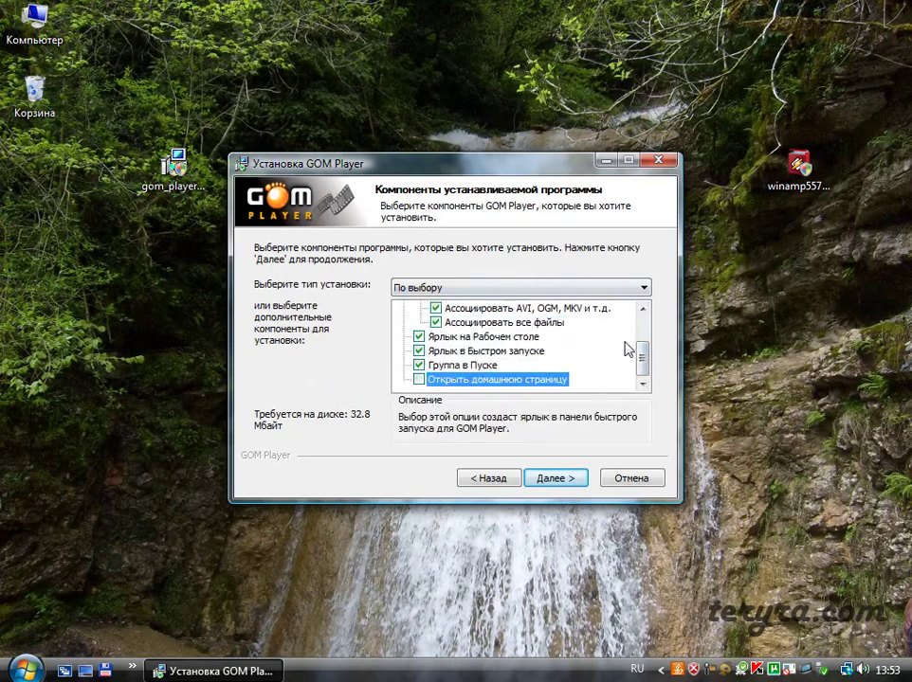
pyautogui.moveTo(644, 358)
pyautogui.mouseDown()
pyautogui.moveTo(643, 327)
pyautogui.moveTo(644, 355)
pyautogui.mouseUp()
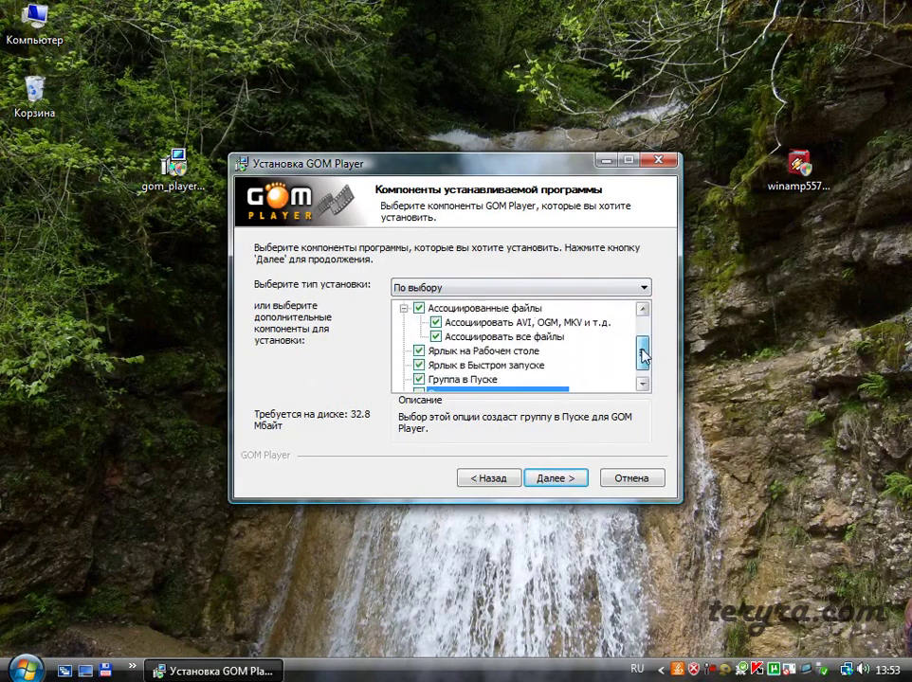
pyautogui.click(555, 478)
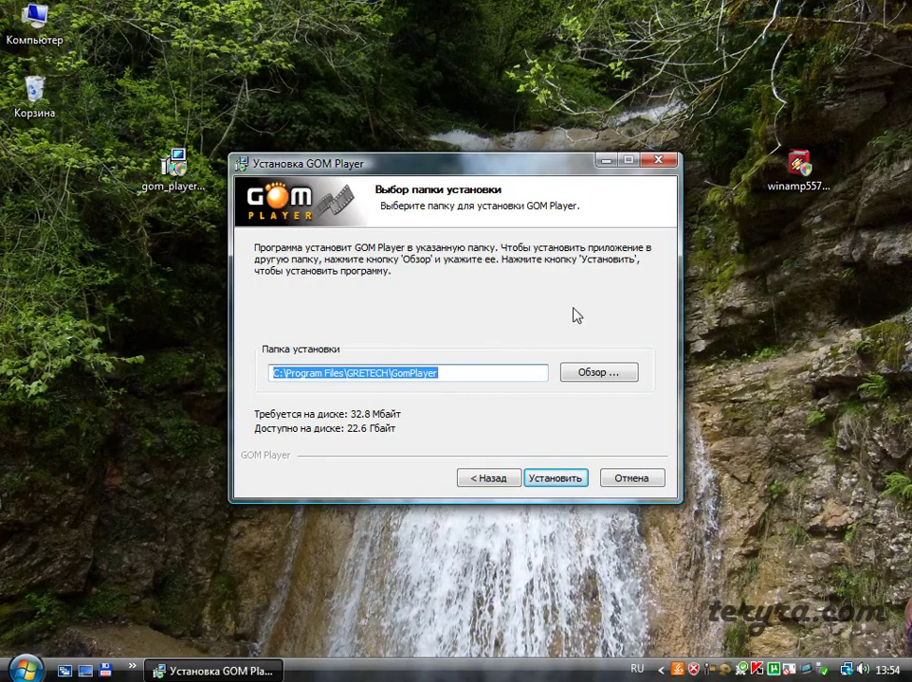
# Install GOM Player into C:\Program Files\GomPlayer, choosing Program Files as the parent folder, and finish the setup wizard
pyautogui.click(598, 373)
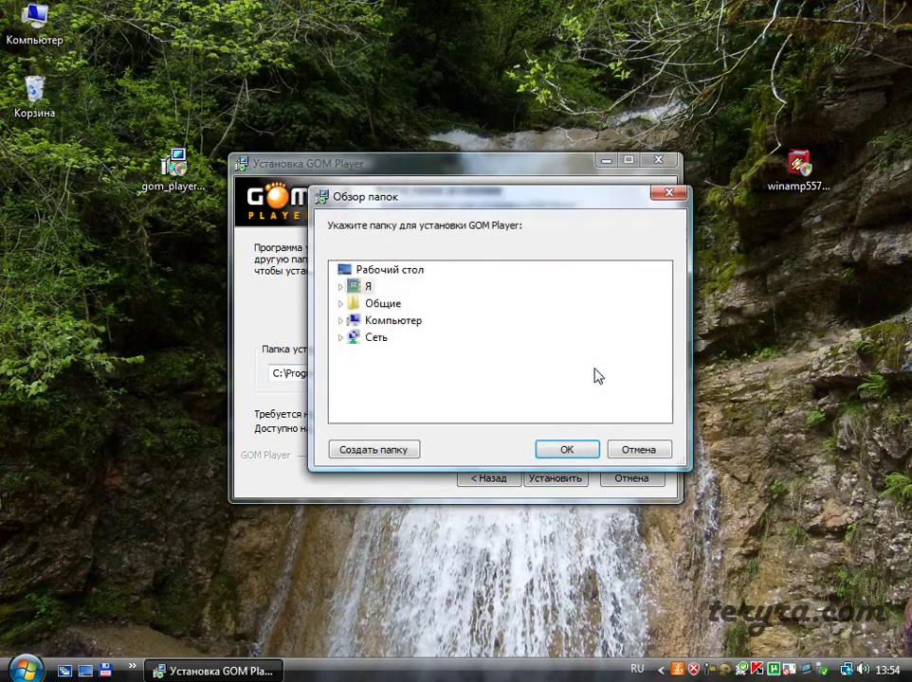
pyautogui.doubleClick(400, 322)
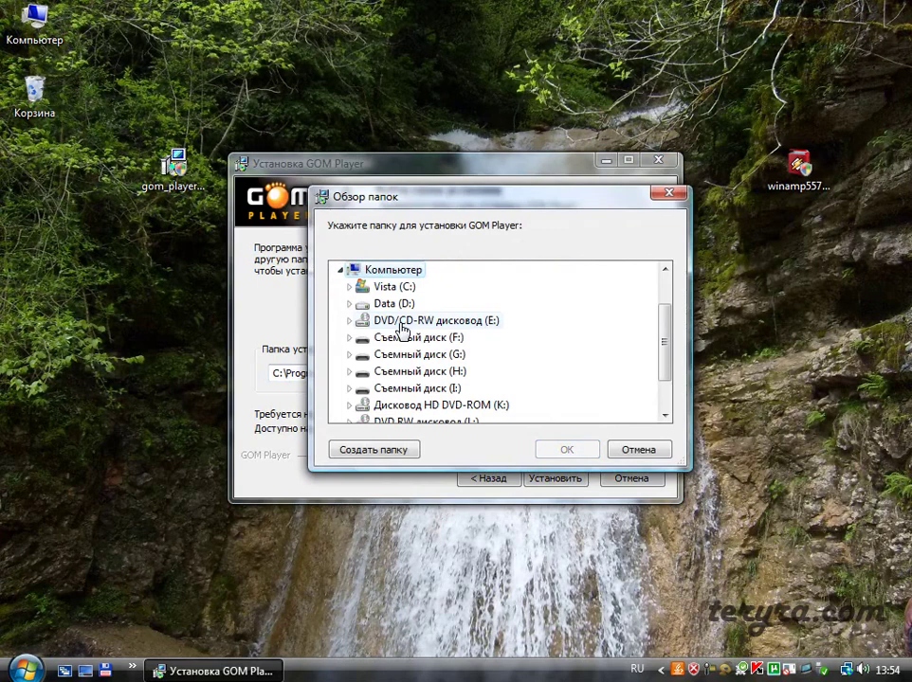
pyautogui.doubleClick(393, 287)
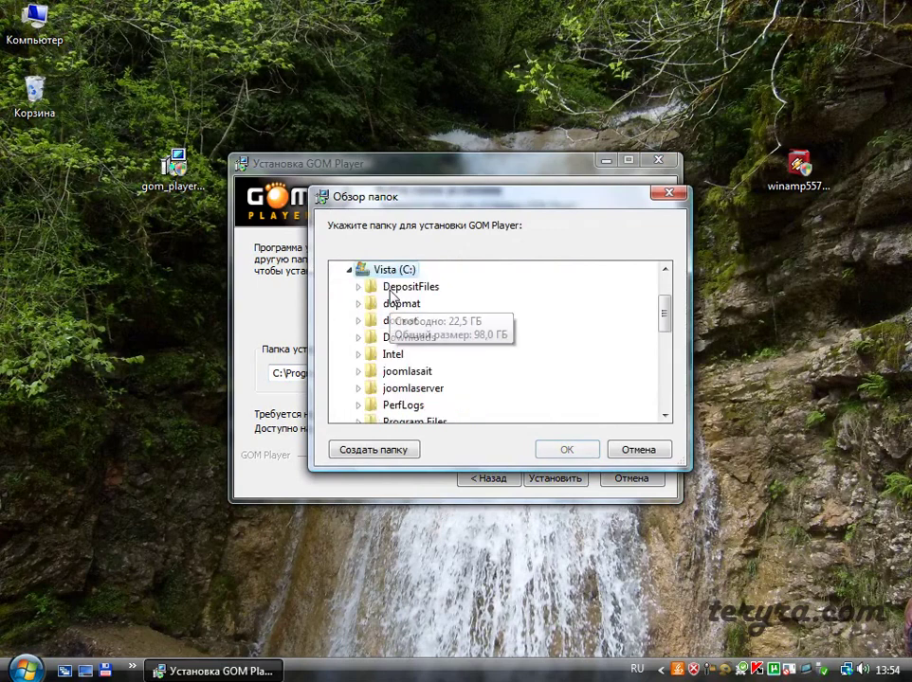
pyautogui.scroll(-1, 474, 389)
pyautogui.doubleClick(455, 372)
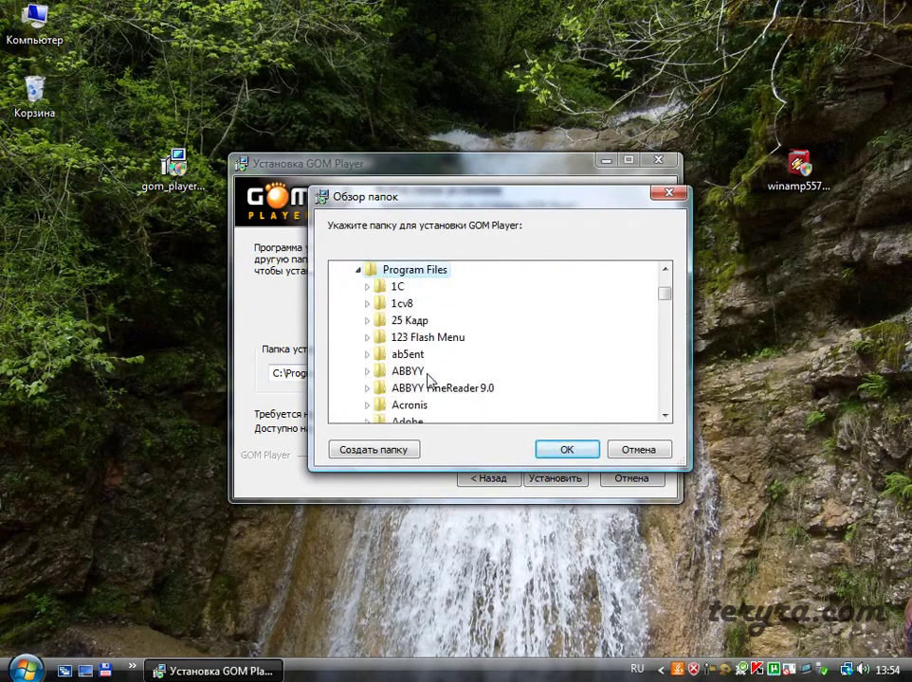
pyautogui.click(574, 450)
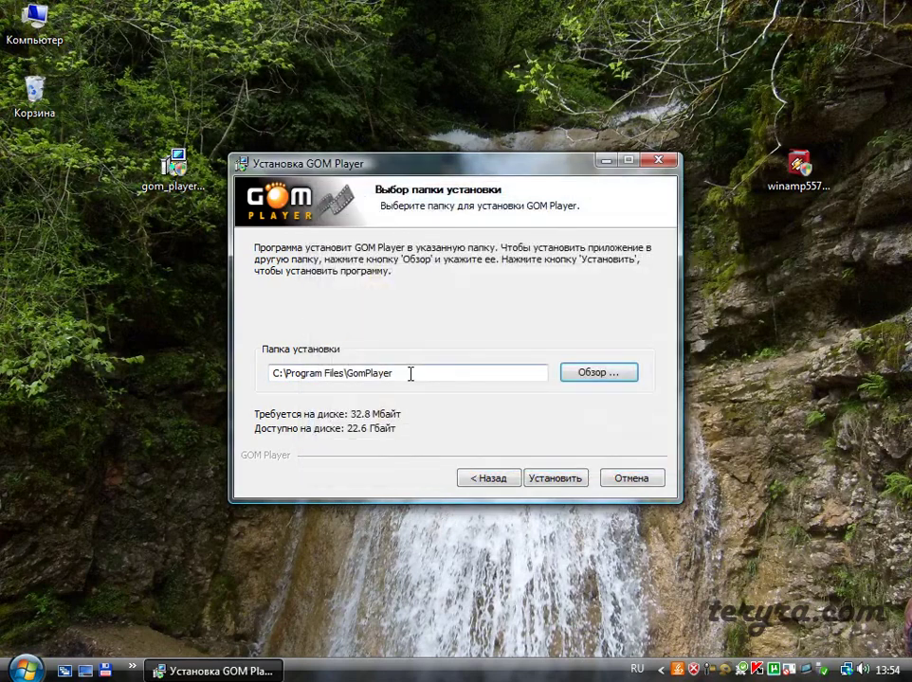
pyautogui.click(551, 479)
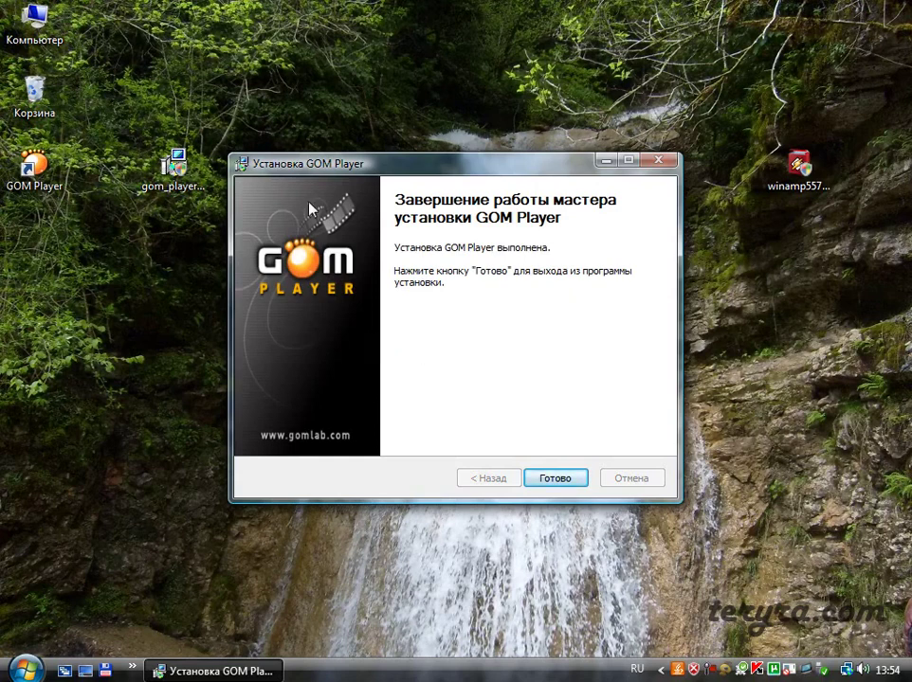
pyautogui.click(545, 483)
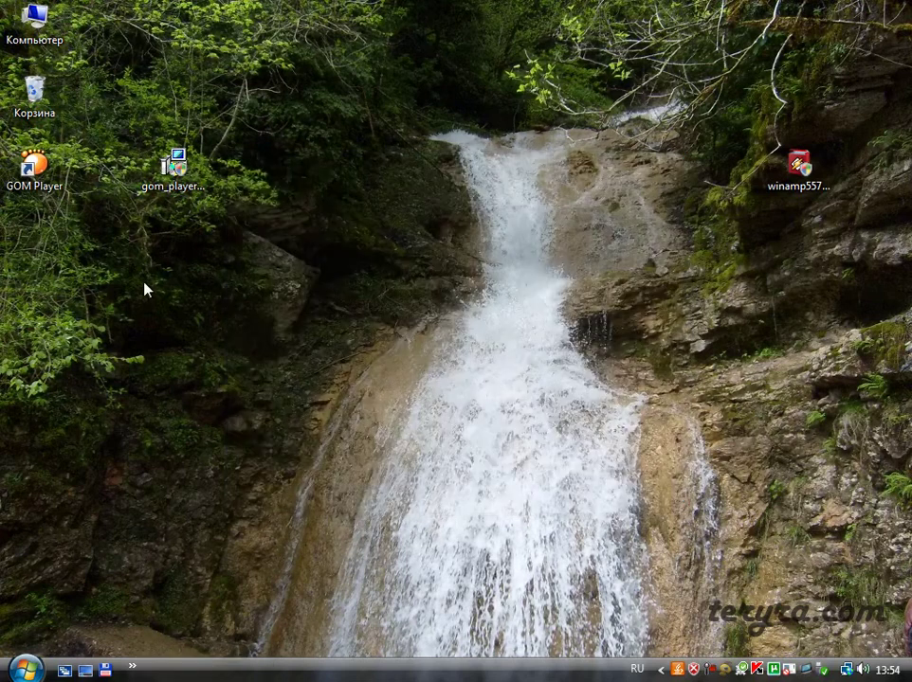
# Launch GOM Player, complete its configuration wizard with the preselected options starting with Нормальный Режим, and close the player
pyautogui.doubleClick(39, 177)
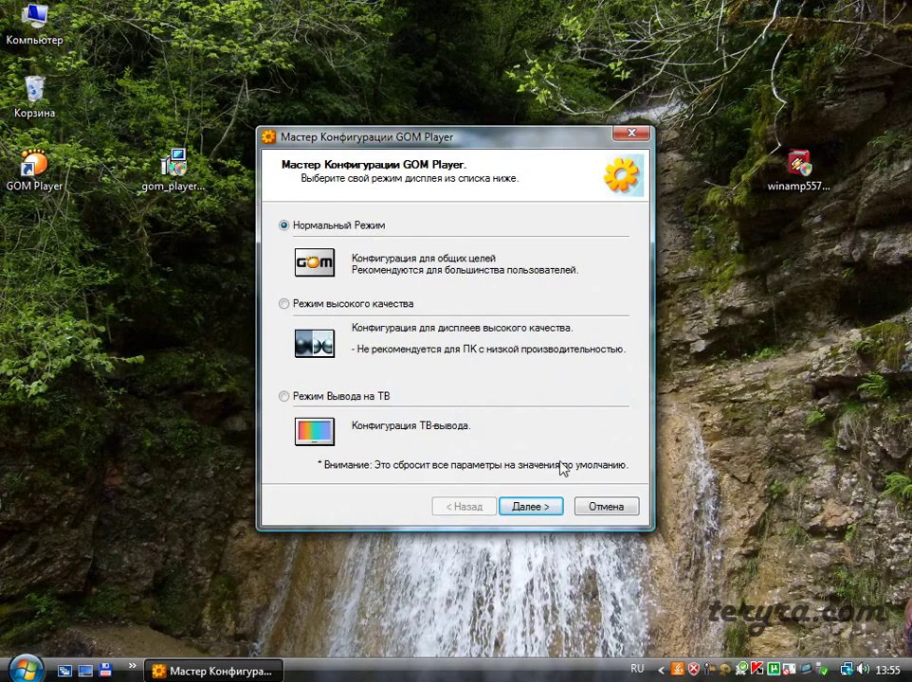
pyautogui.click(520, 509)
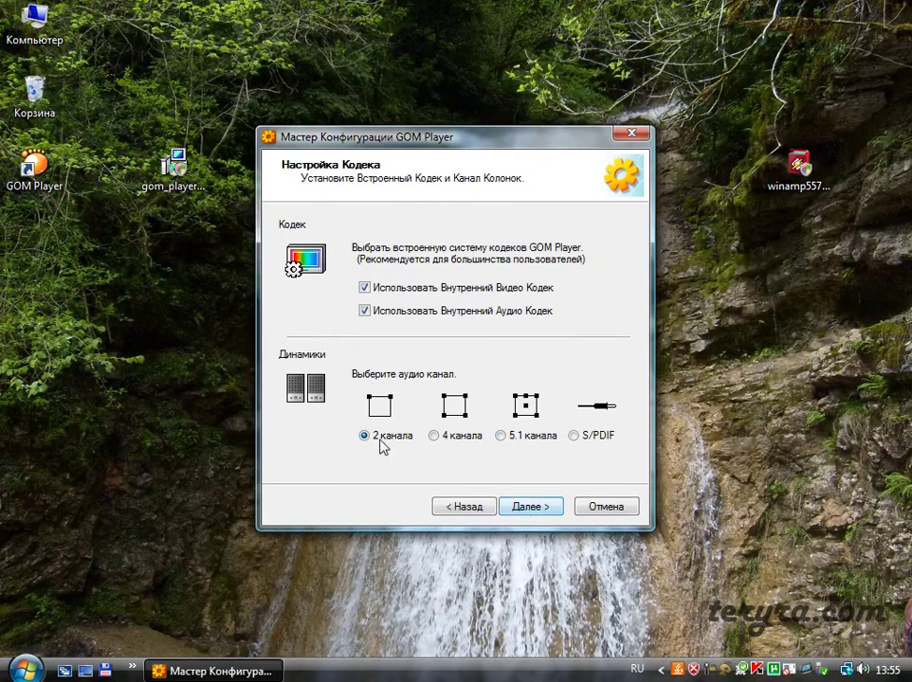
pyautogui.click(531, 508)
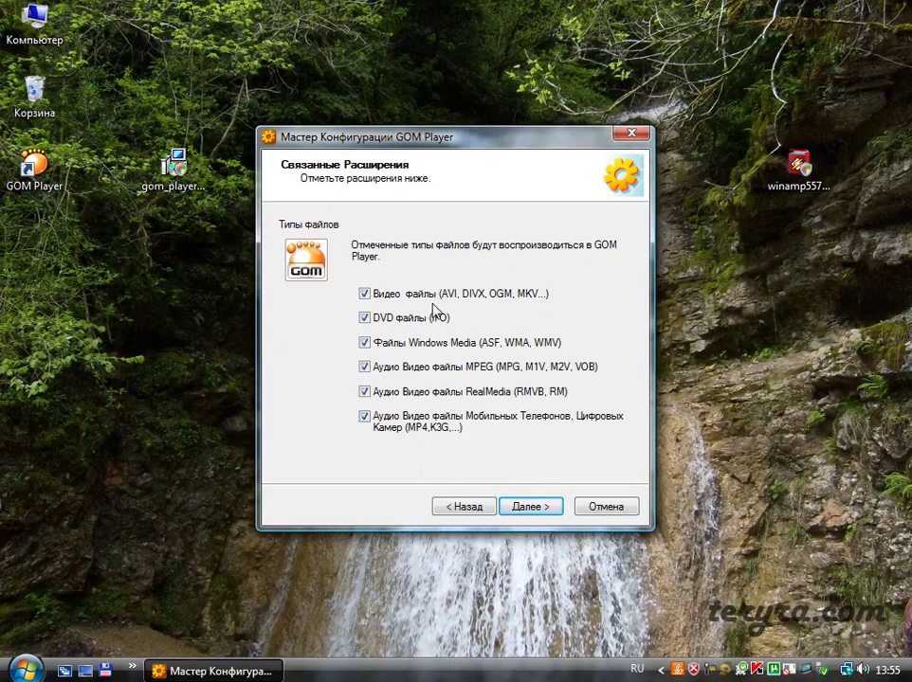
pyautogui.click(523, 508)
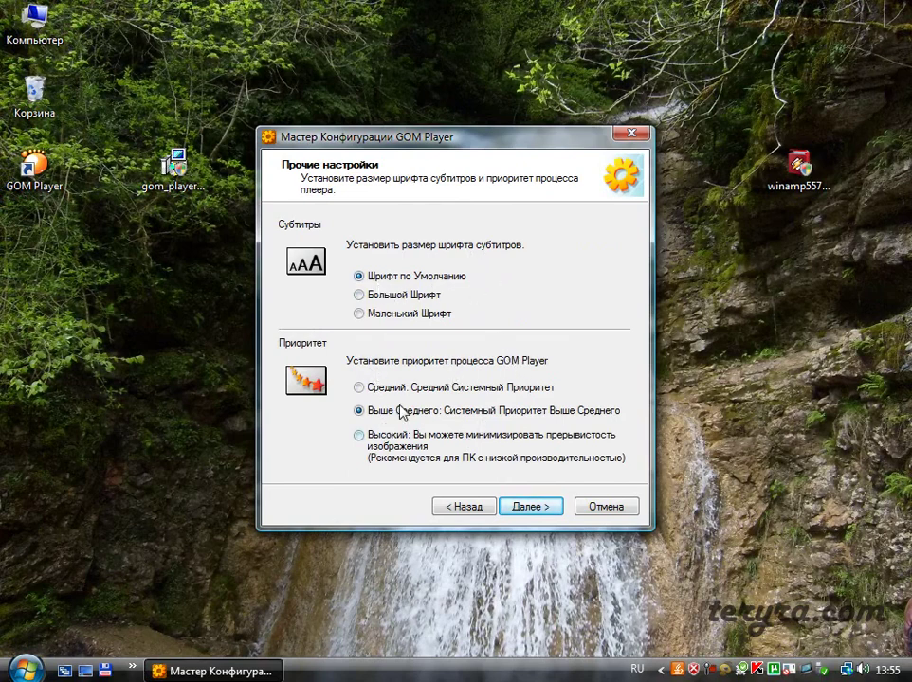
pyautogui.click(537, 508)
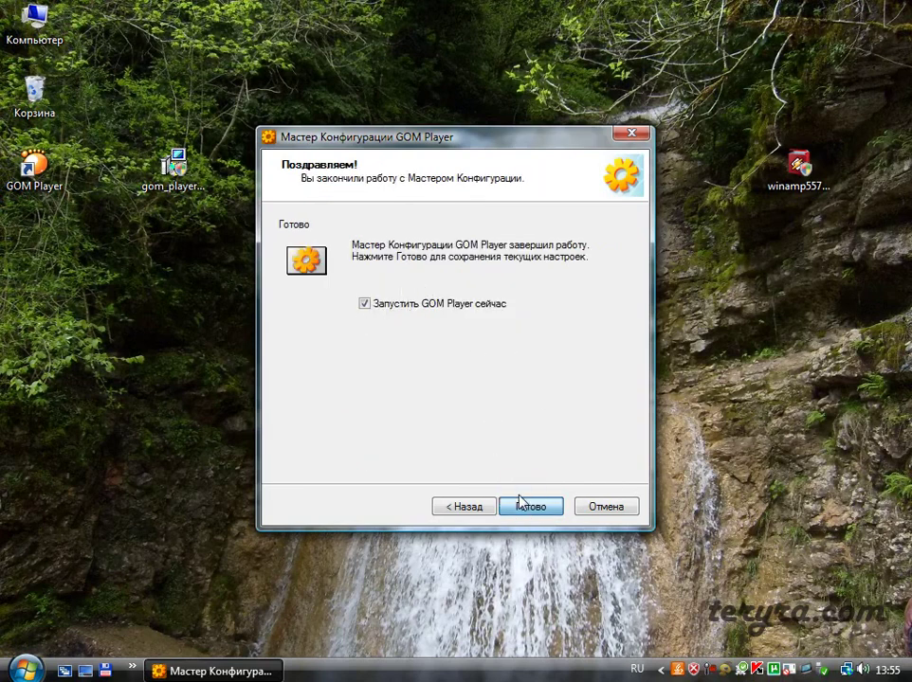
pyautogui.press('Return')
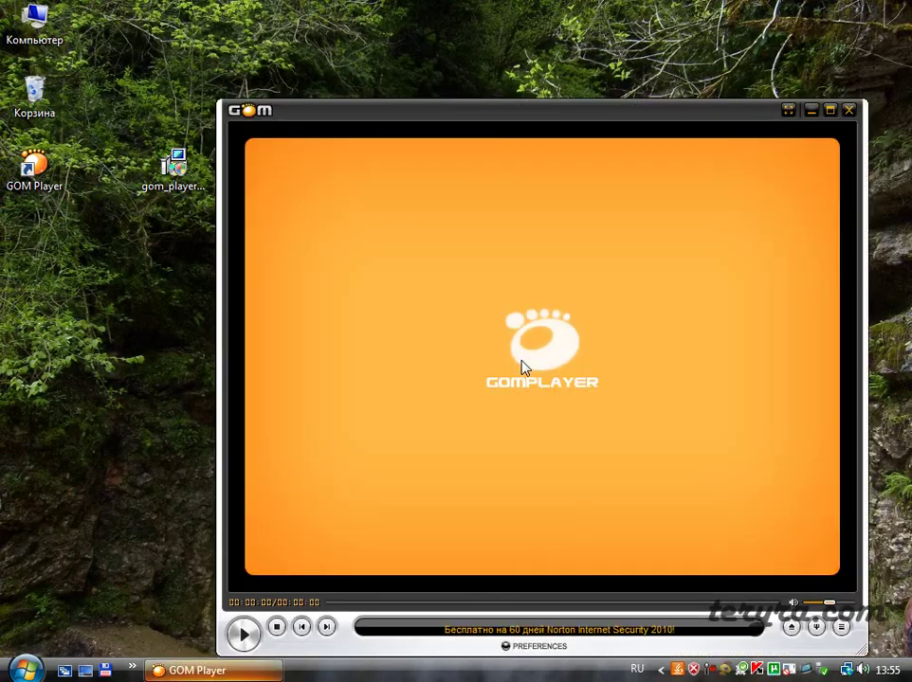
pyautogui.moveTo(451, 110); pyautogui.dragTo(407, 50)
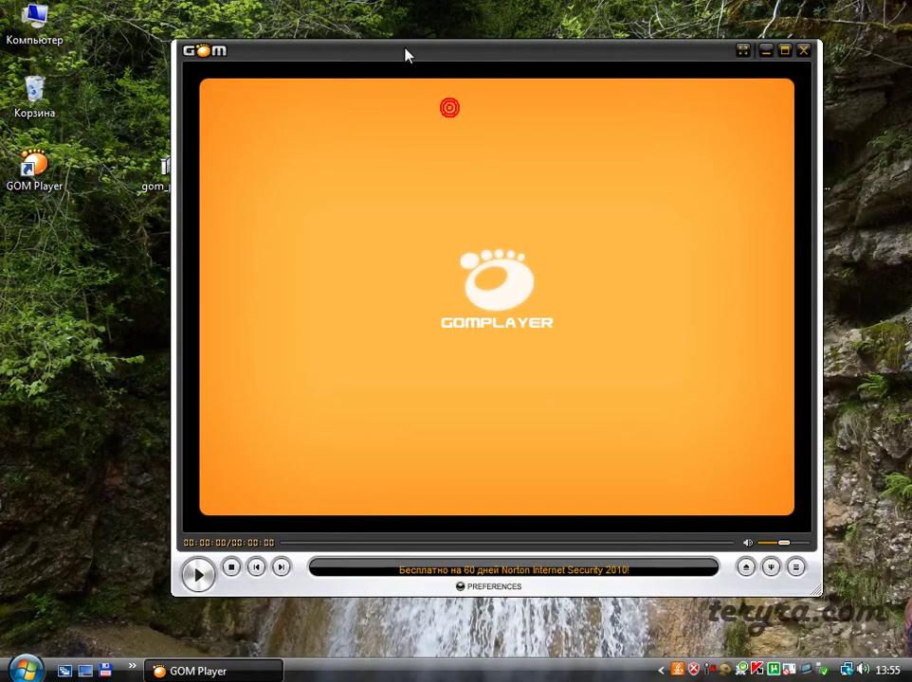
pyautogui.click(800, 49)
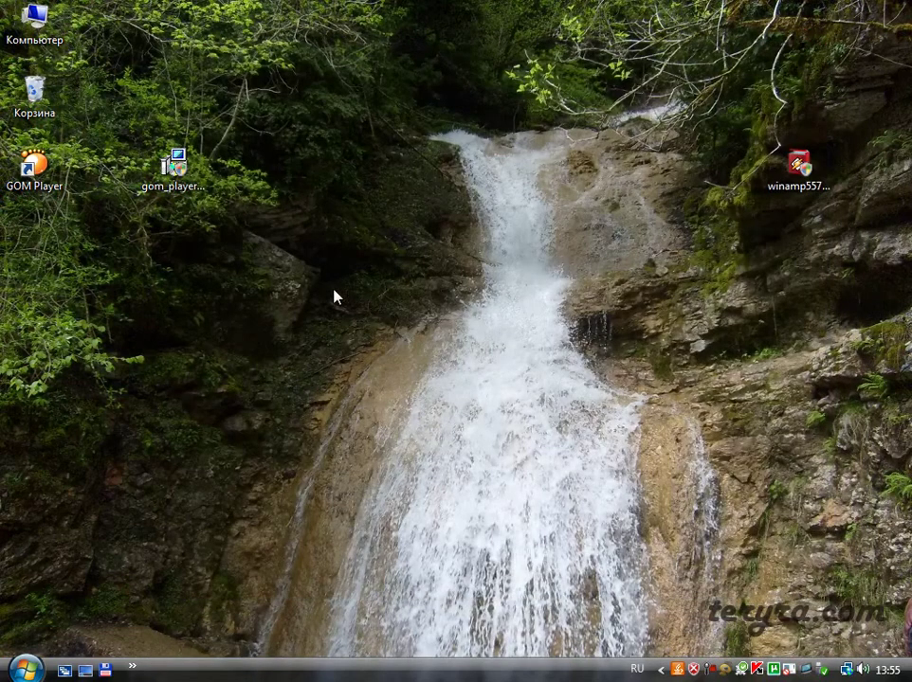
# Browse to the Фильмы folder on Data (D:) and open the properties of the "- Я остаюсь" AVI video
pyautogui.doubleClick(35, 23)
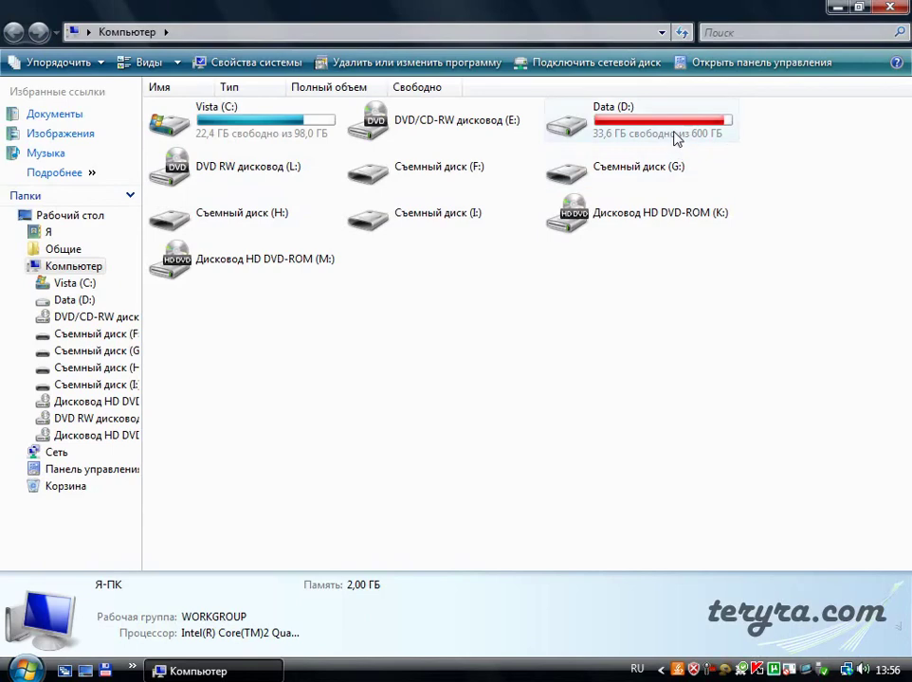
pyautogui.doubleClick(673, 132)
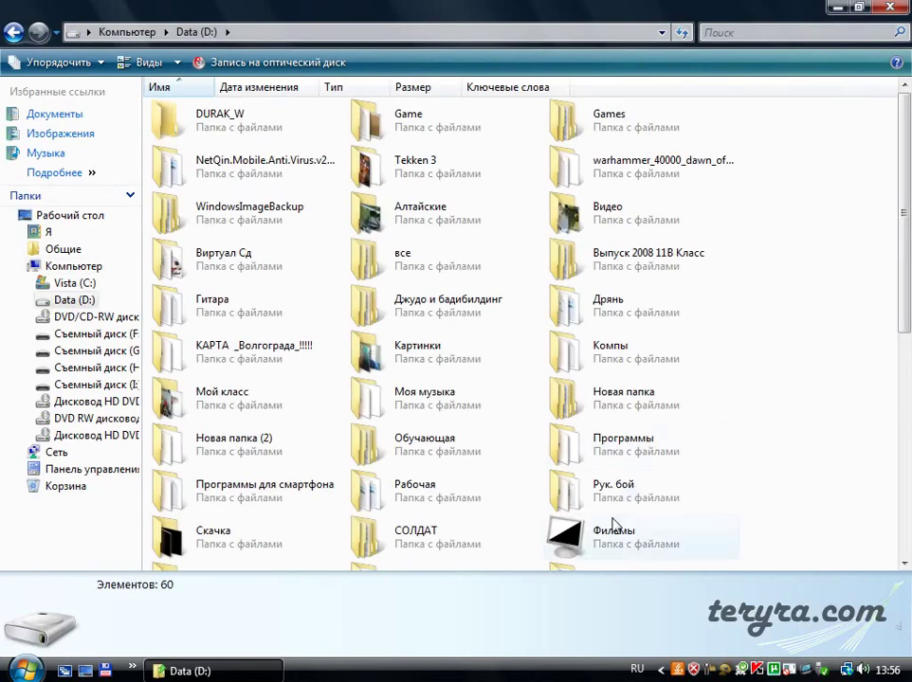
pyautogui.doubleClick(612, 523)
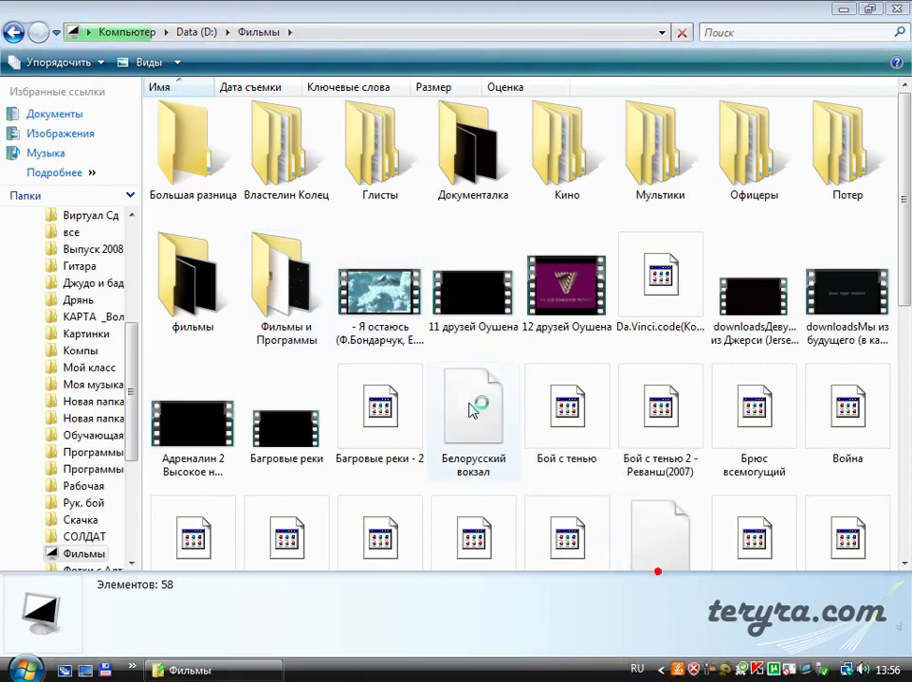
pyautogui.rightClick(383, 289)
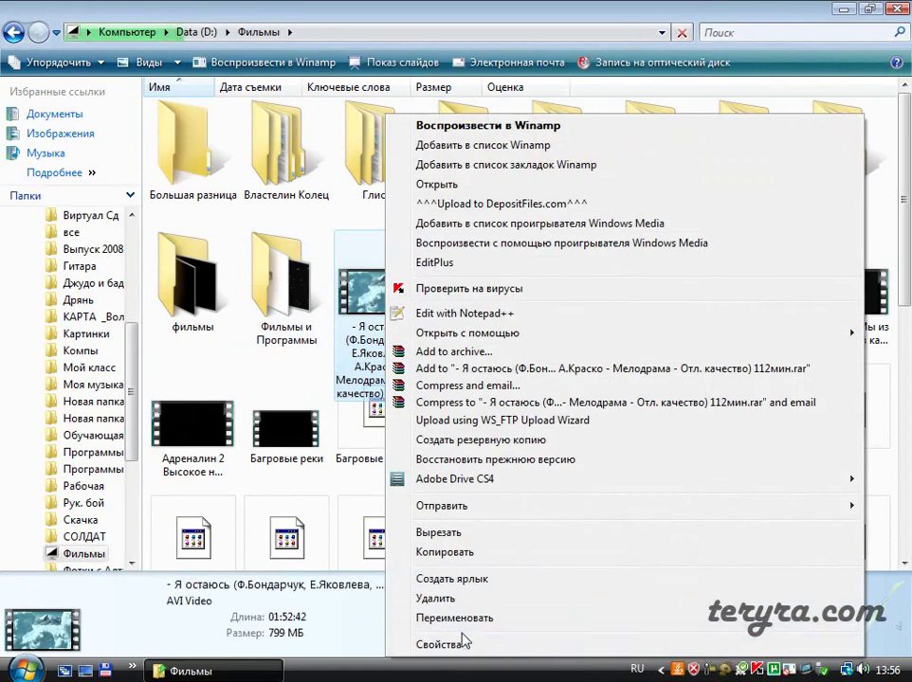
pyautogui.click(462, 642)
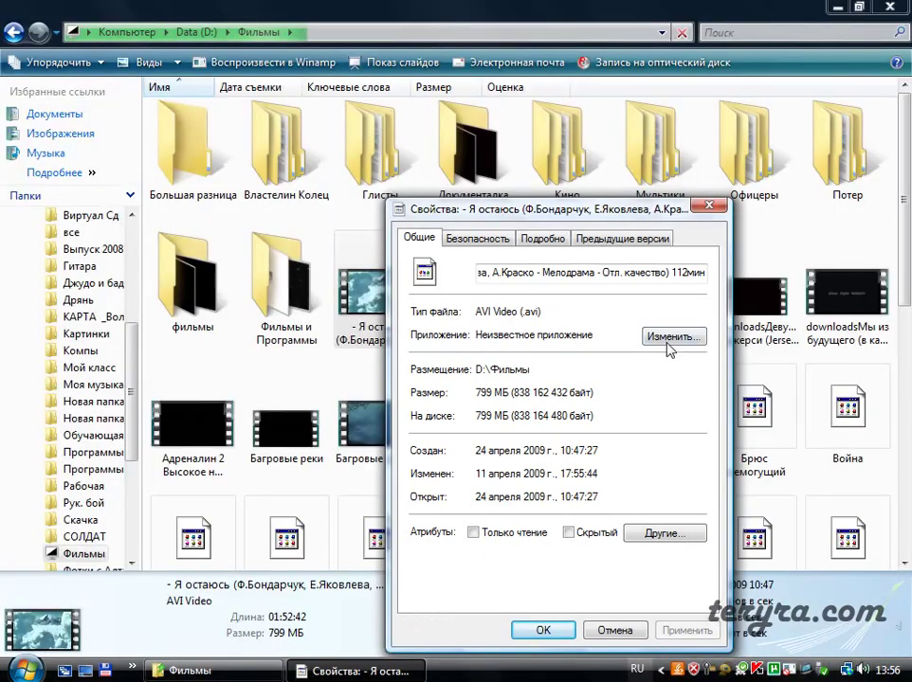
# Set GOM from Program Files\GomPlayer as the program that opens AVI videos and apply the changed file properties
pyautogui.click(670, 338)
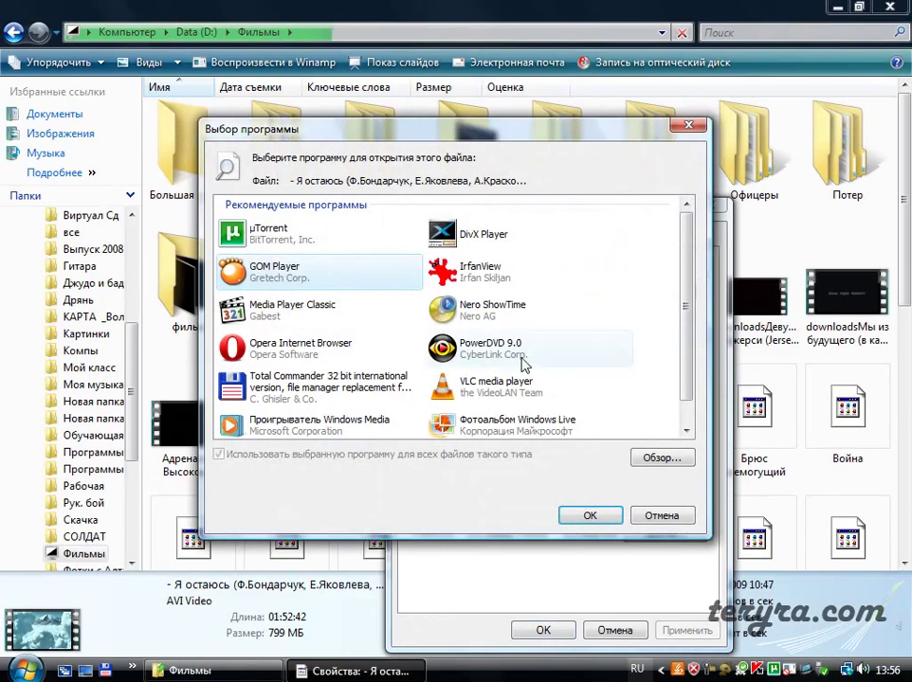
pyautogui.click(654, 459)
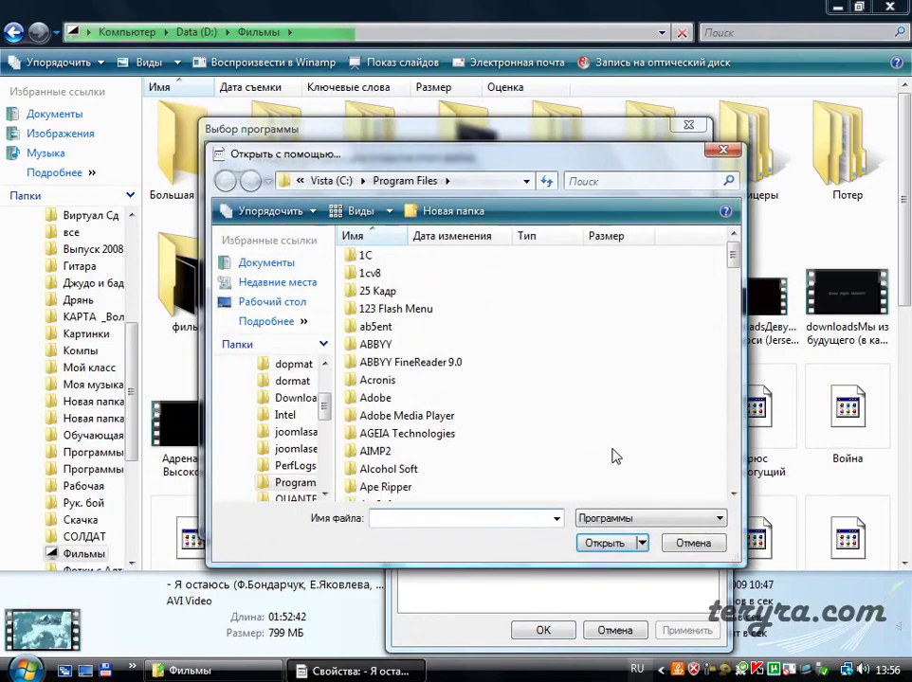
pyautogui.scroll(-3, 540, 360)
pyautogui.scroll(2, 533, 376)
pyautogui.scroll(-10, 533, 376)
pyautogui.scroll(3, 533, 376)
pyautogui.scroll(-5, 533, 376)
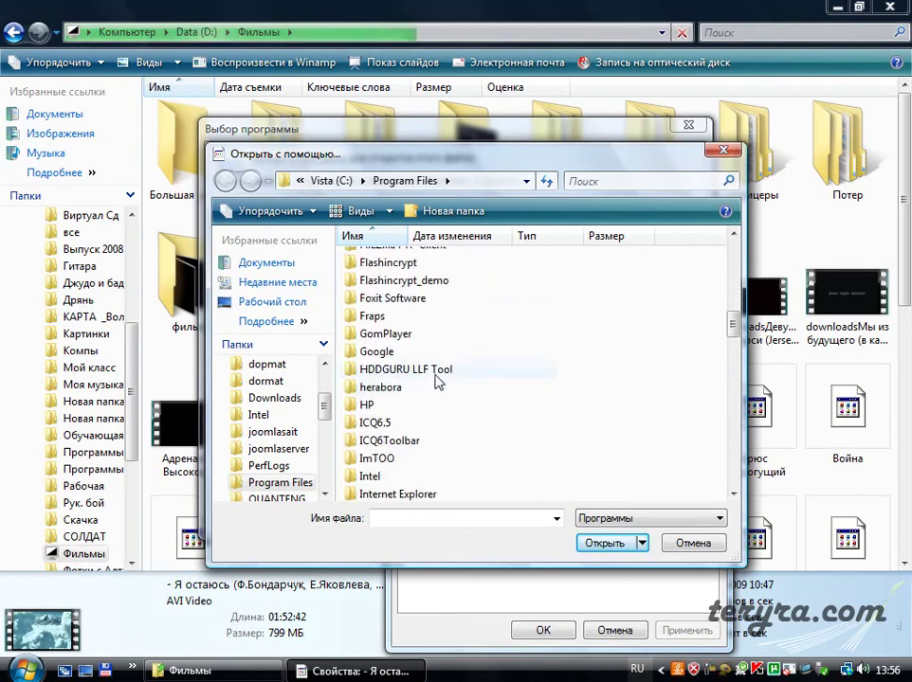
pyautogui.doubleClick(411, 338)
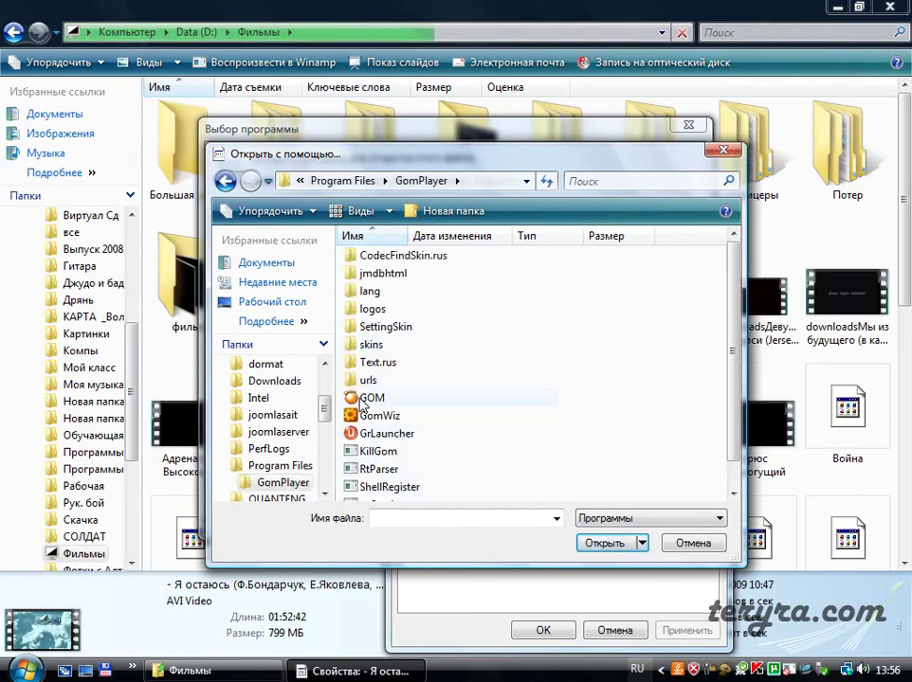
pyautogui.click(370, 400)
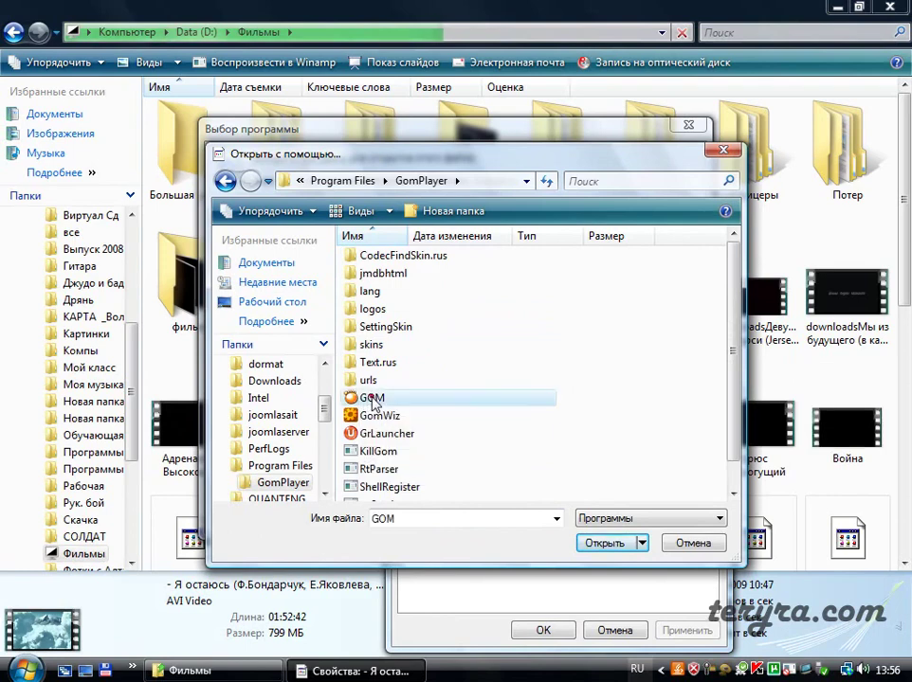
pyautogui.click(600, 540)
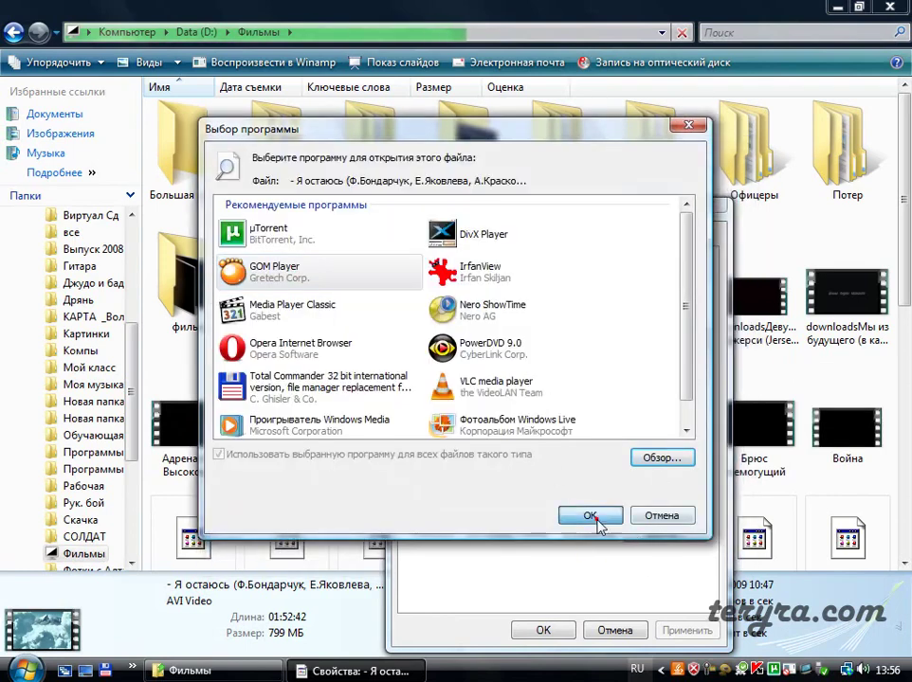
pyautogui.click(594, 517)
pyautogui.click(684, 630)
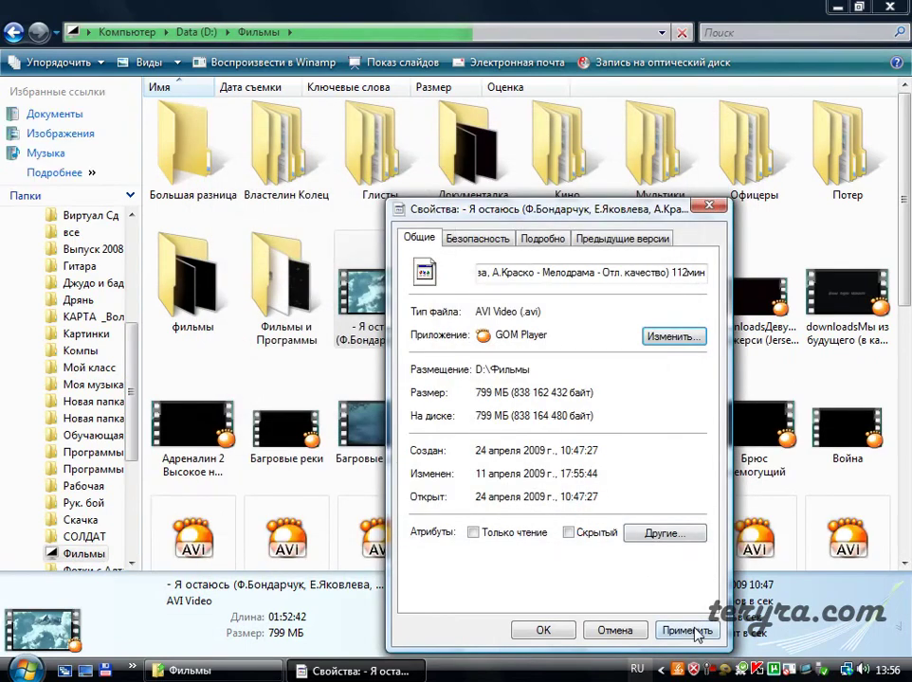
pyautogui.click(539, 633)
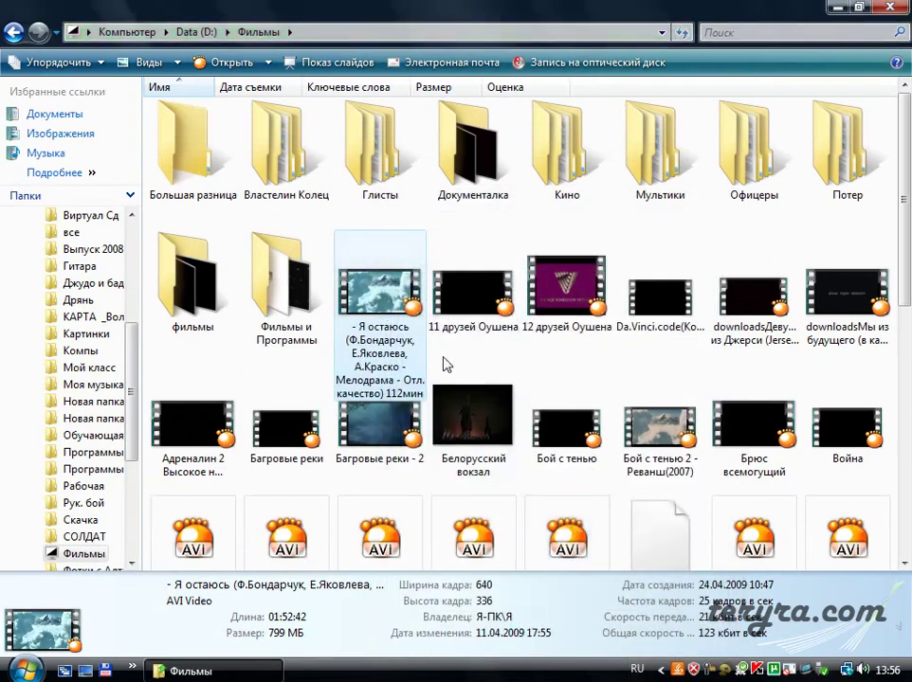
# Play the "- Я остаюсь" video in GOM Player, pause it, and close the player and the Фильмы folder window
pyautogui.doubleClick(386, 298)
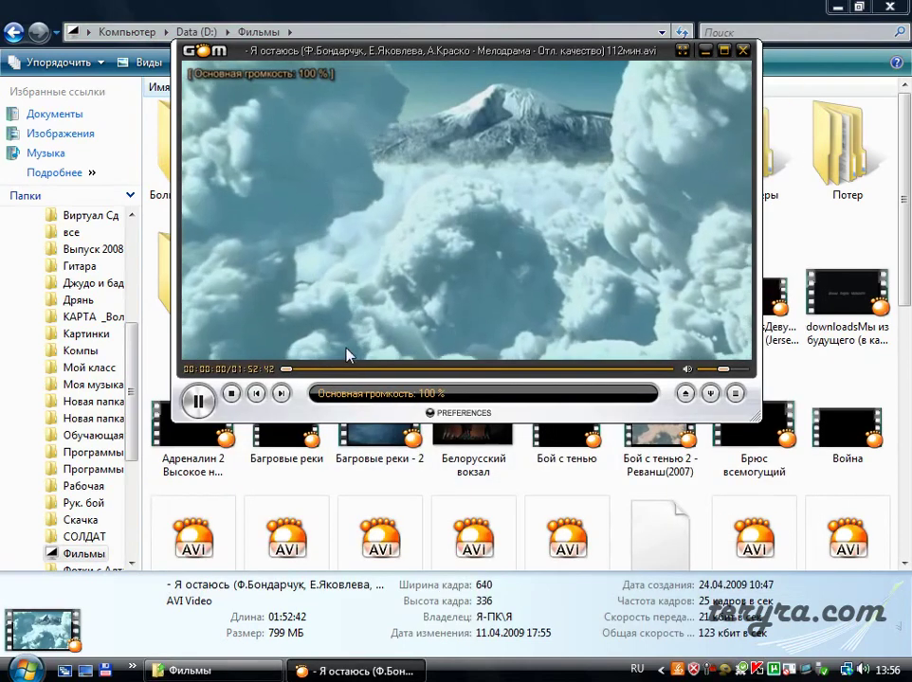
pyautogui.click(197, 399)
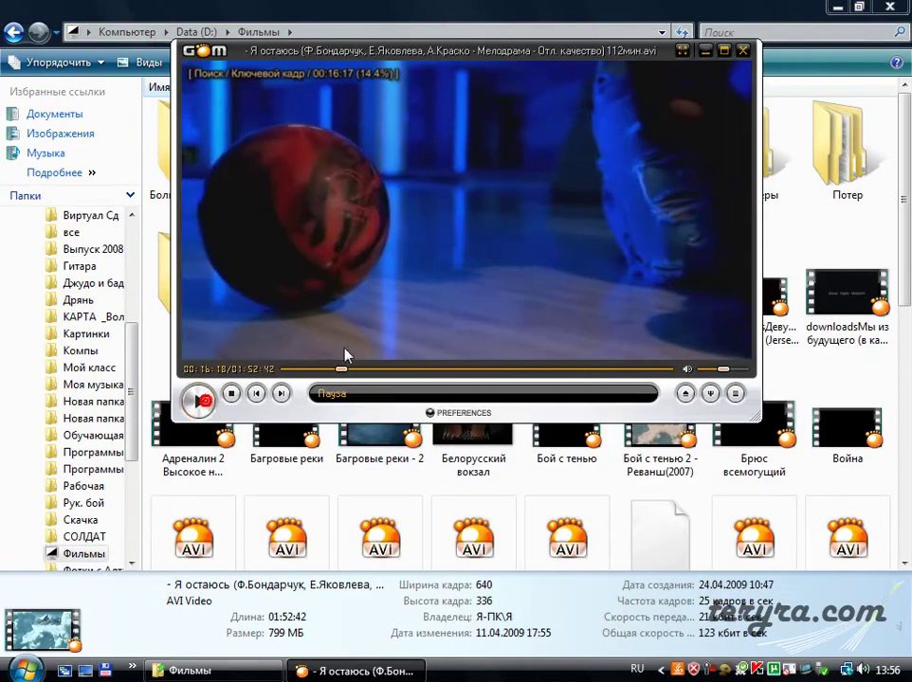
pyautogui.click(744, 50)
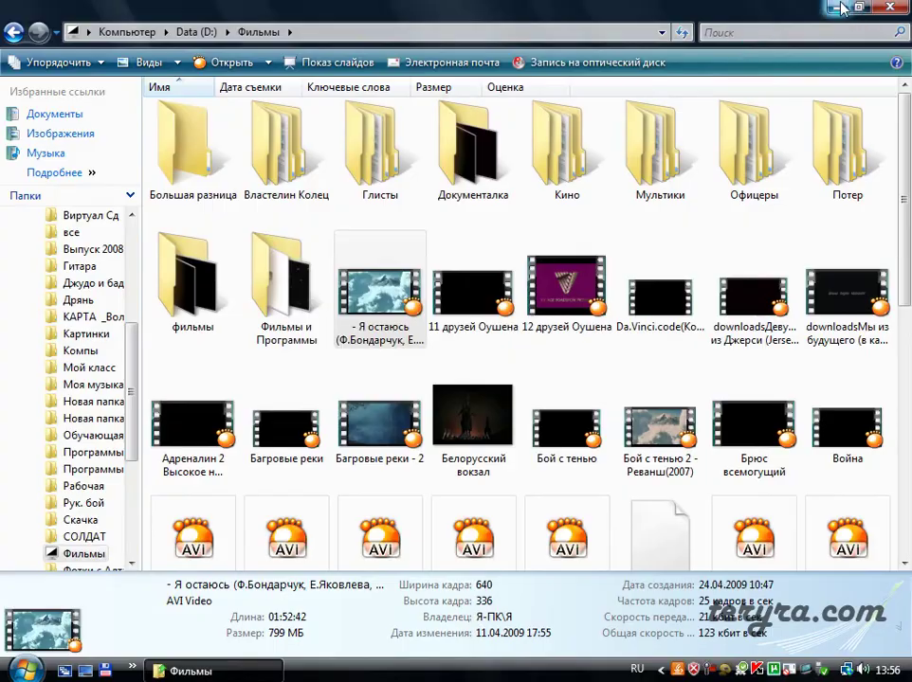
pyautogui.click(838, 8)
pyautogui.click(213, 671)
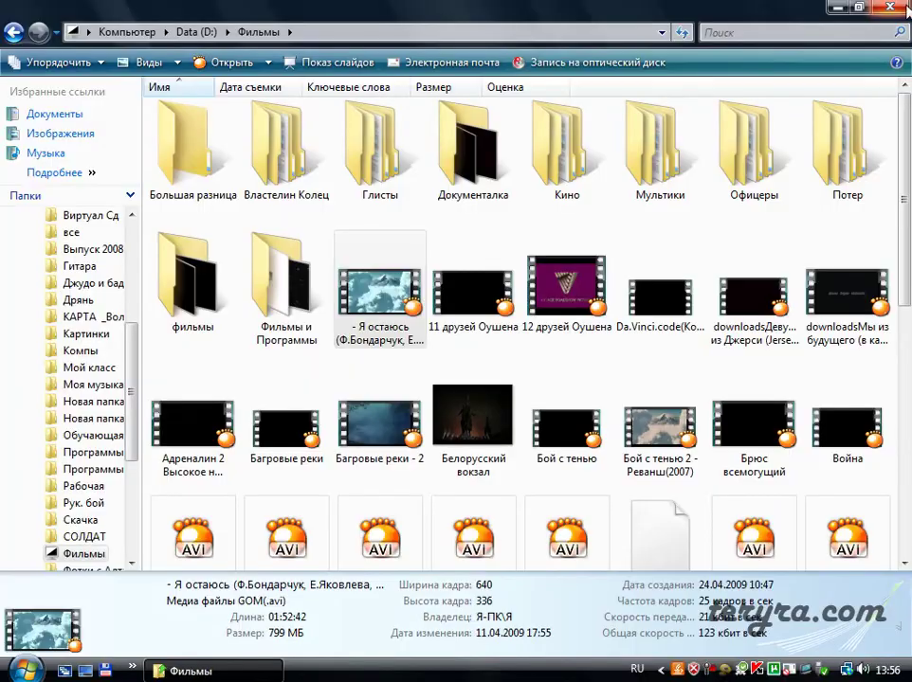
pyautogui.hotkey('alt', 'F4')
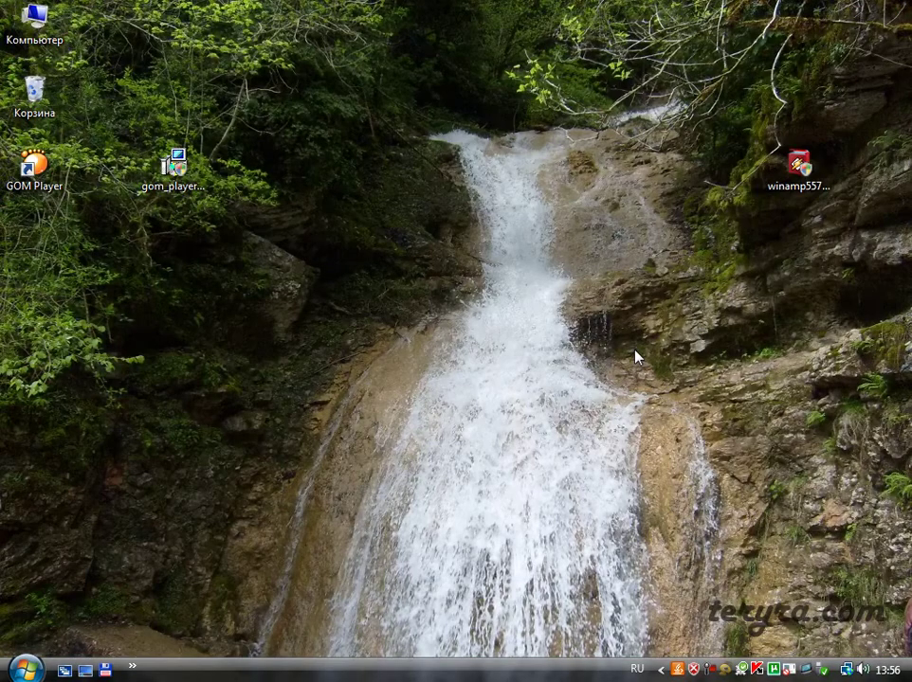
# Start the Winamp installer from the desktop with Русский as its language and accept the license agreement
pyautogui.moveTo(723, 98); pyautogui.dragTo(842, 268)
pyautogui.click(820, 250)
pyautogui.doubleClick(792, 173)
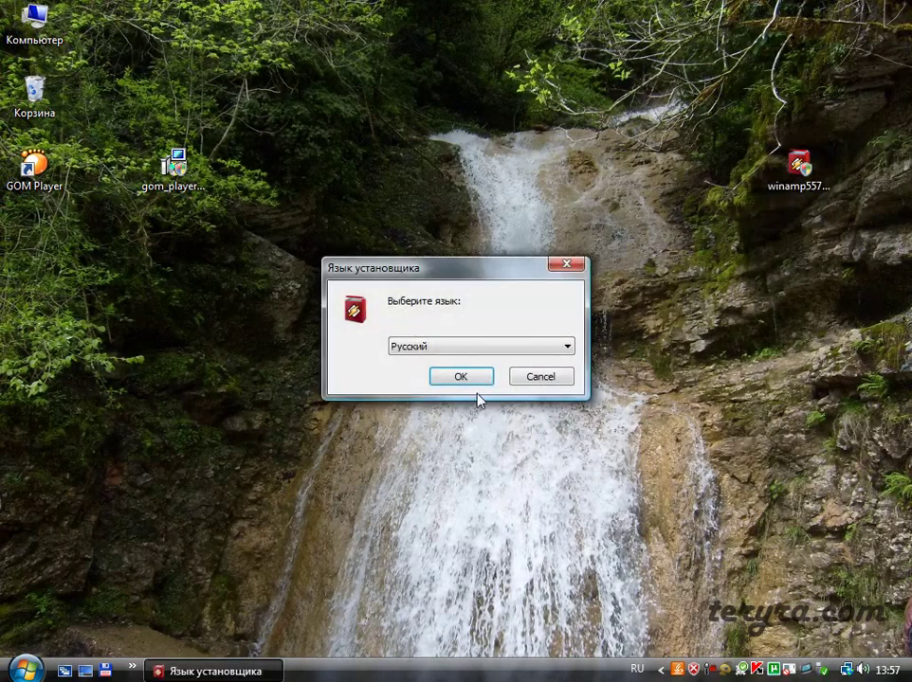
pyautogui.click(572, 349)
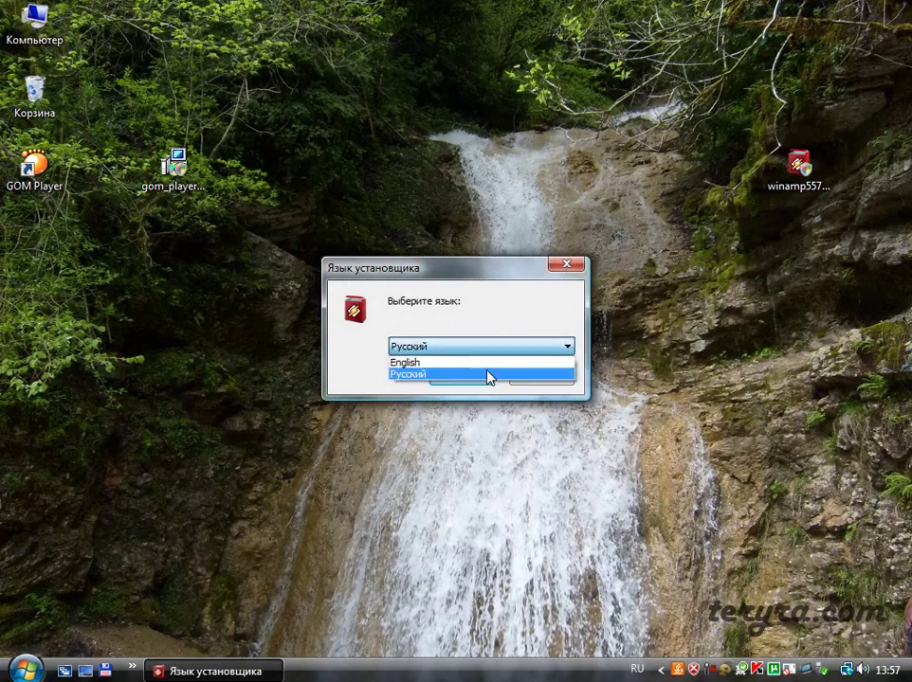
pyautogui.click(489, 373)
pyautogui.click(462, 377)
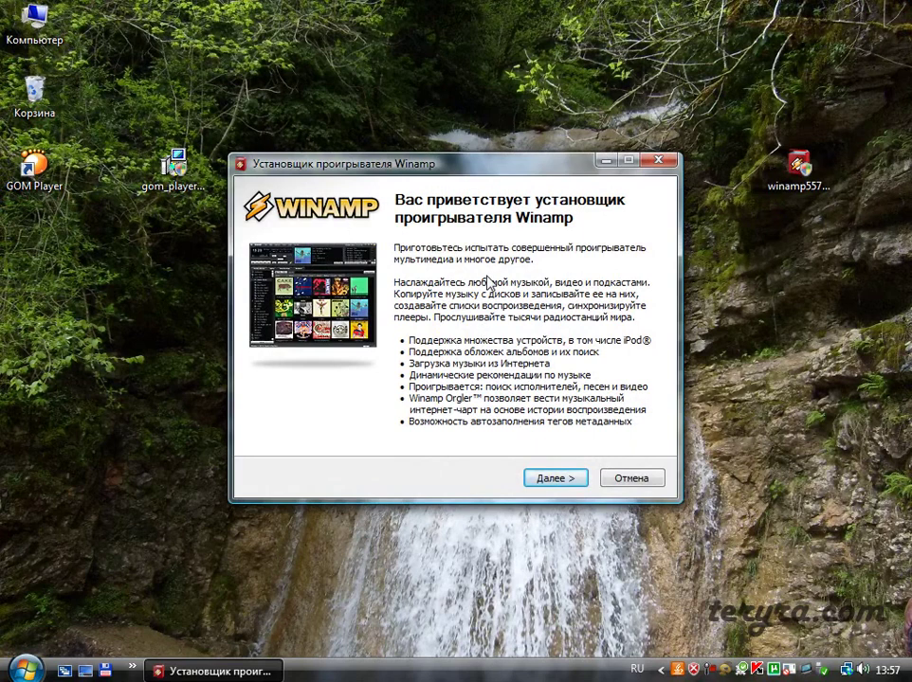
pyautogui.click(568, 480)
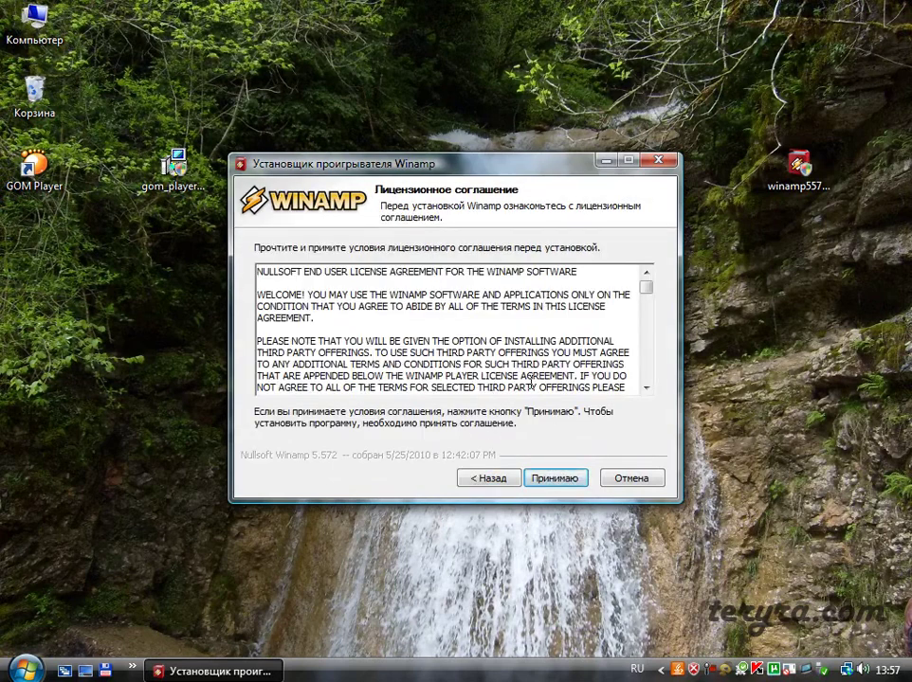
pyautogui.click(555, 479)
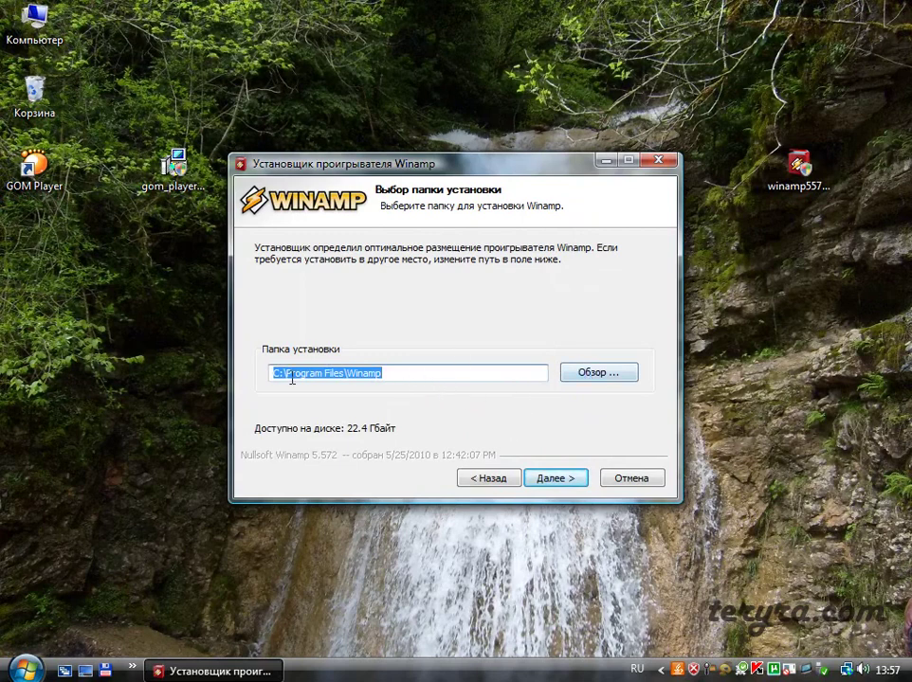
# Choose Program Files on Vista (C:) as the parent folder for installing Winamp into C:\Program Files\Winamp, and continue
pyautogui.click(382, 373)
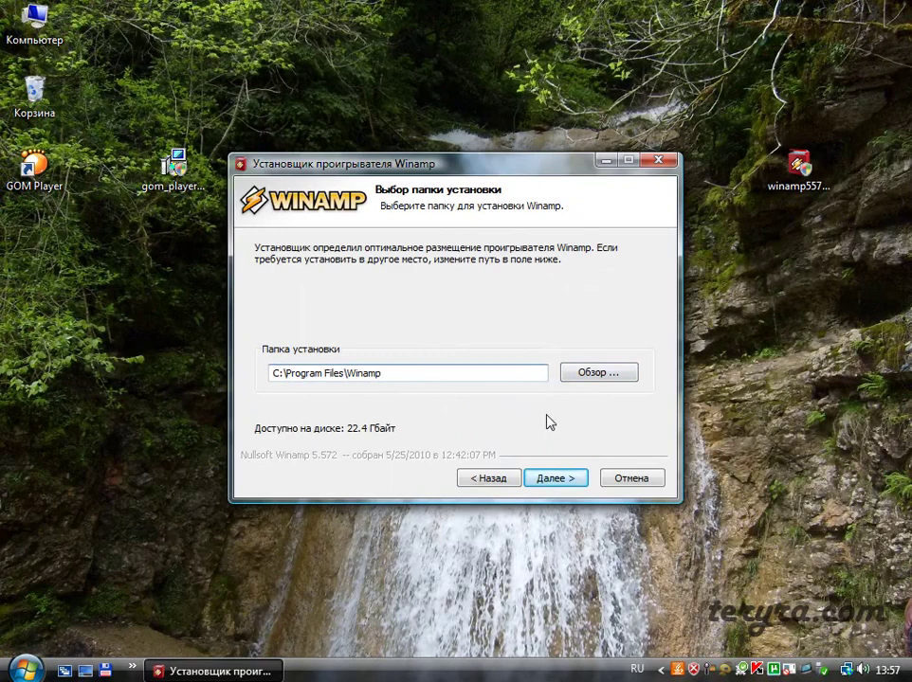
pyautogui.click(585, 377)
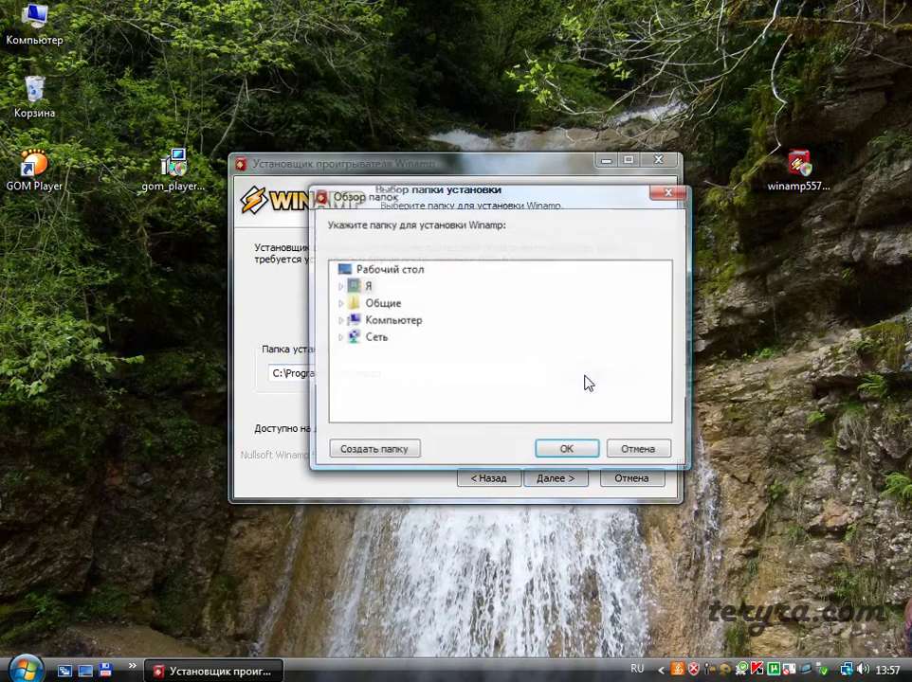
pyautogui.doubleClick(397, 322)
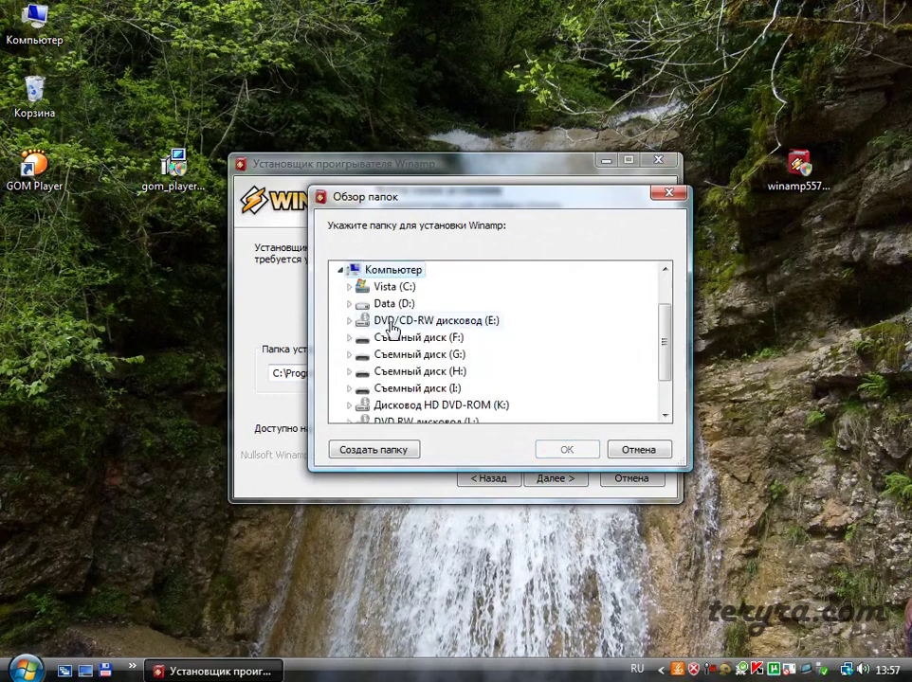
pyautogui.doubleClick(385, 287)
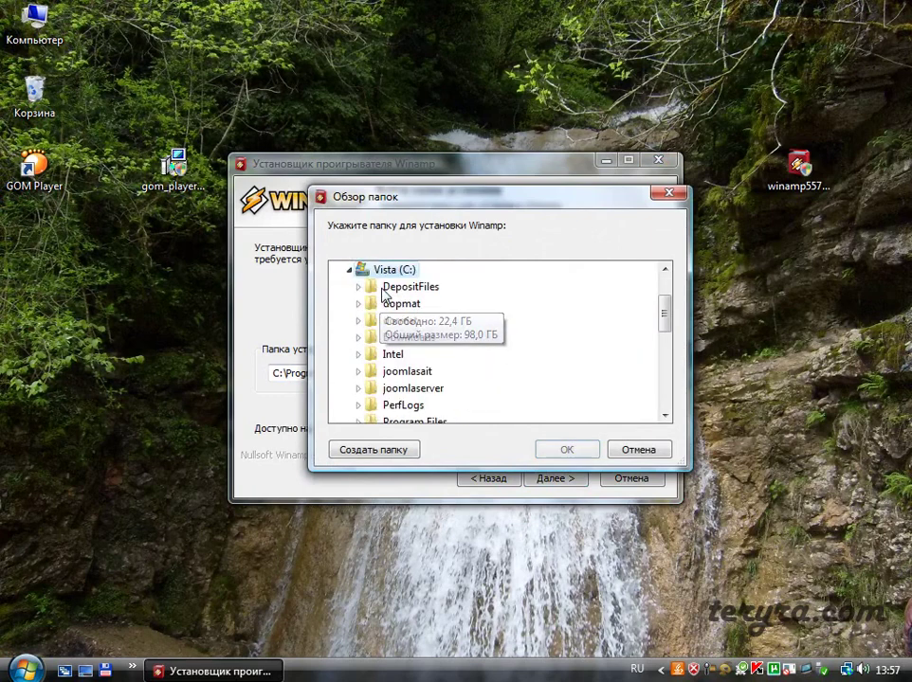
pyautogui.scroll(-1, 481, 374)
pyautogui.doubleClick(431, 372)
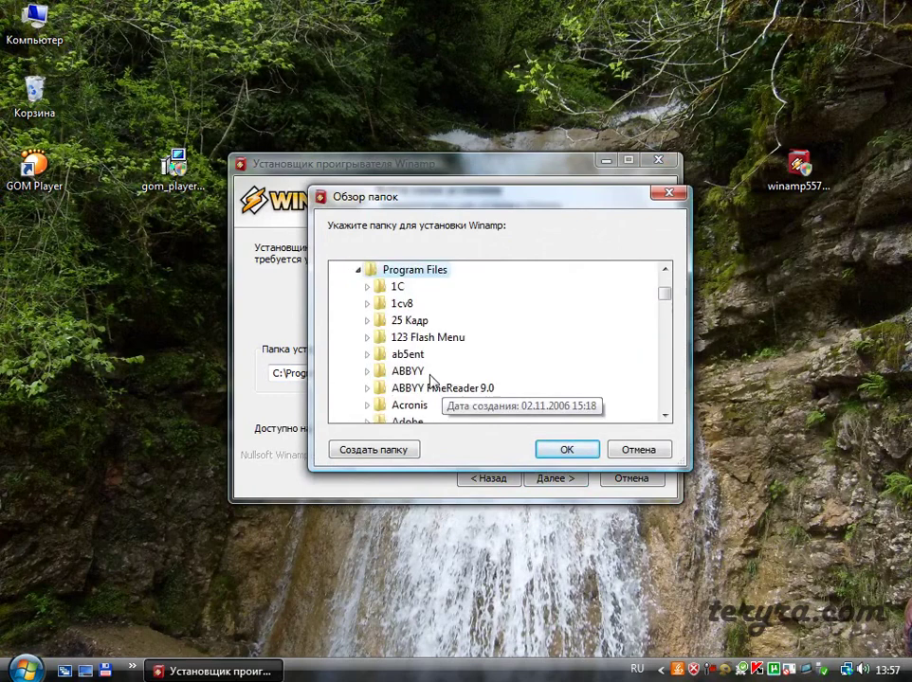
pyautogui.click(569, 451)
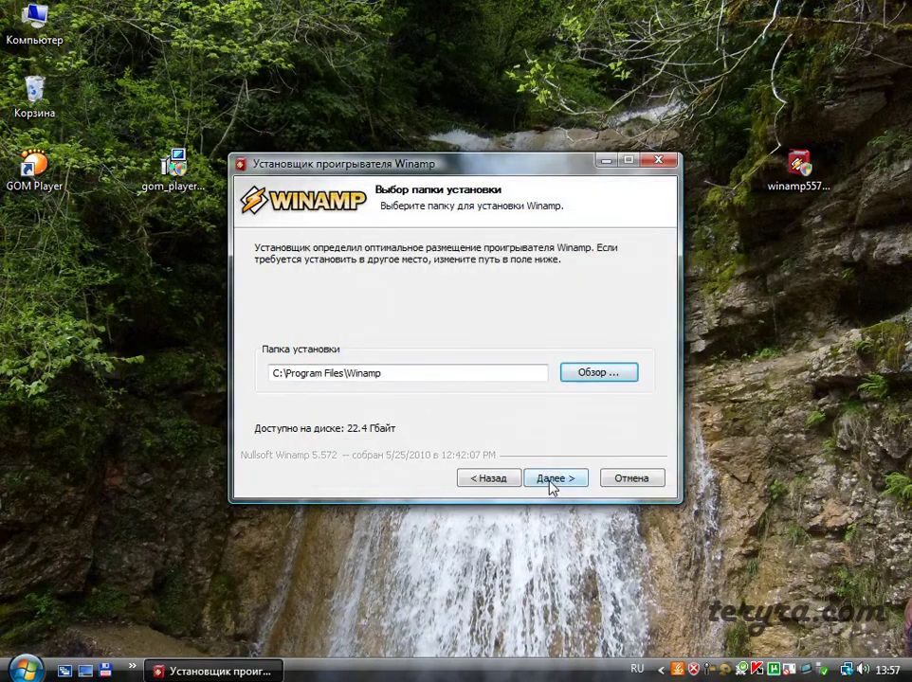
pyautogui.click(552, 478)
# Set the Winamp installation type to Полная and proceed, keeping the Start menu, Quick Launch and desktop shortcuts enabled
pyautogui.scroll(-1, 637, 377)
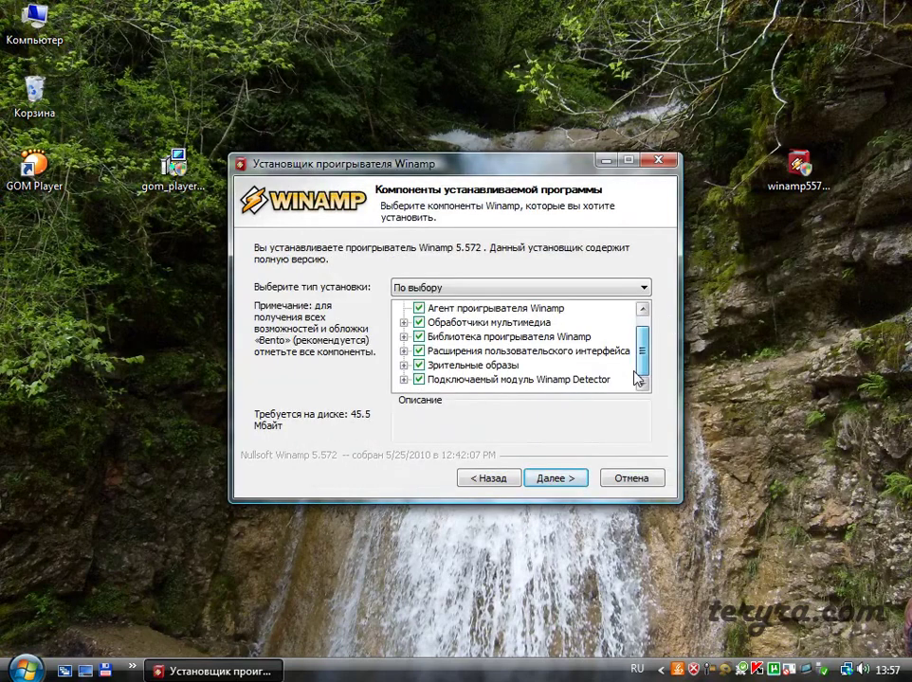
pyautogui.scroll(1, 644, 341)
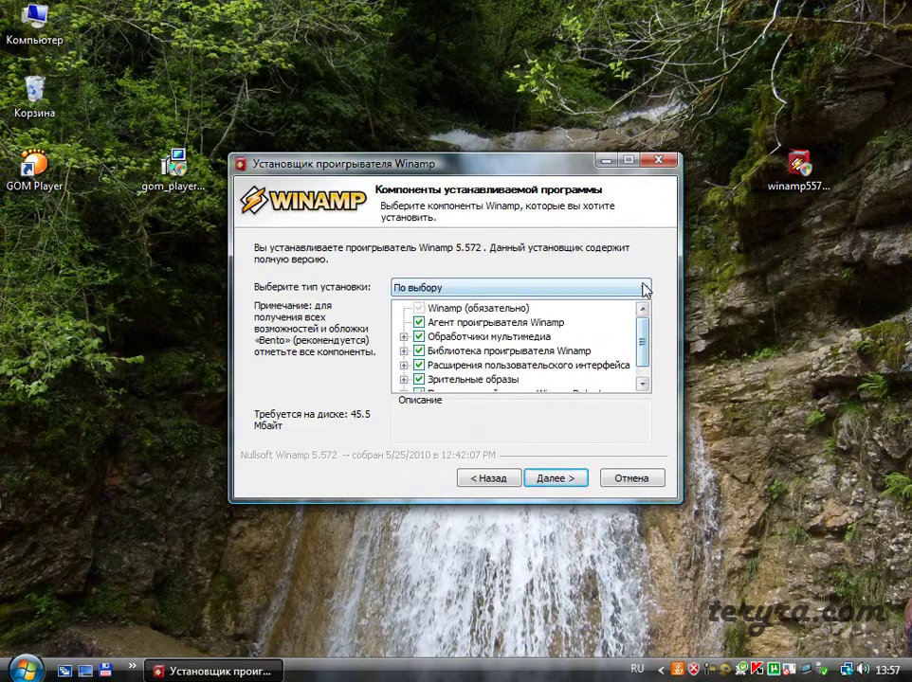
pyautogui.click(644, 287)
pyautogui.click(621, 301)
pyautogui.scroll(-1, 645, 360)
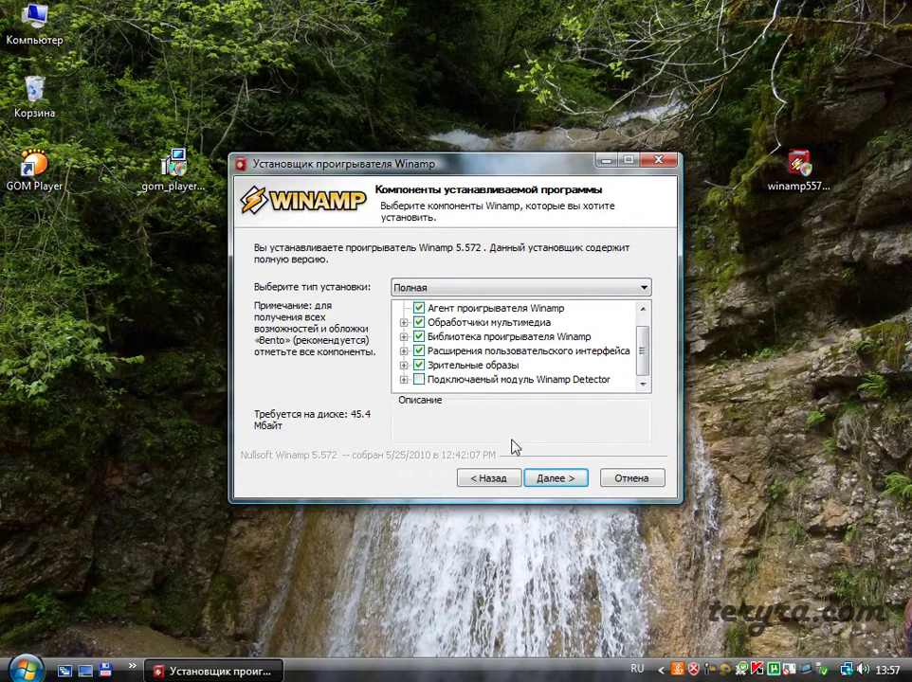
pyautogui.click(557, 480)
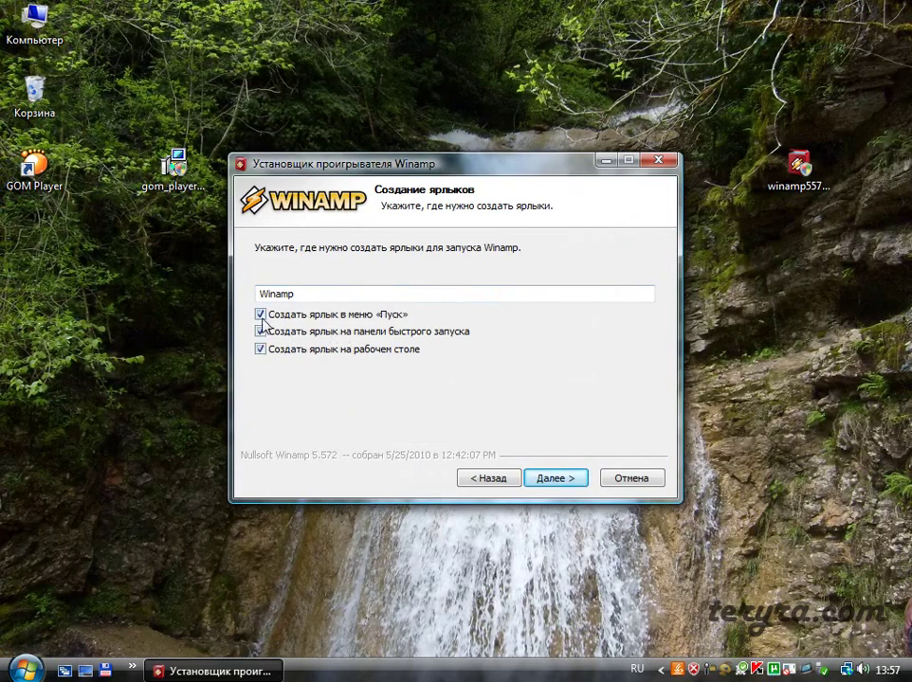
pyautogui.click(557, 479)
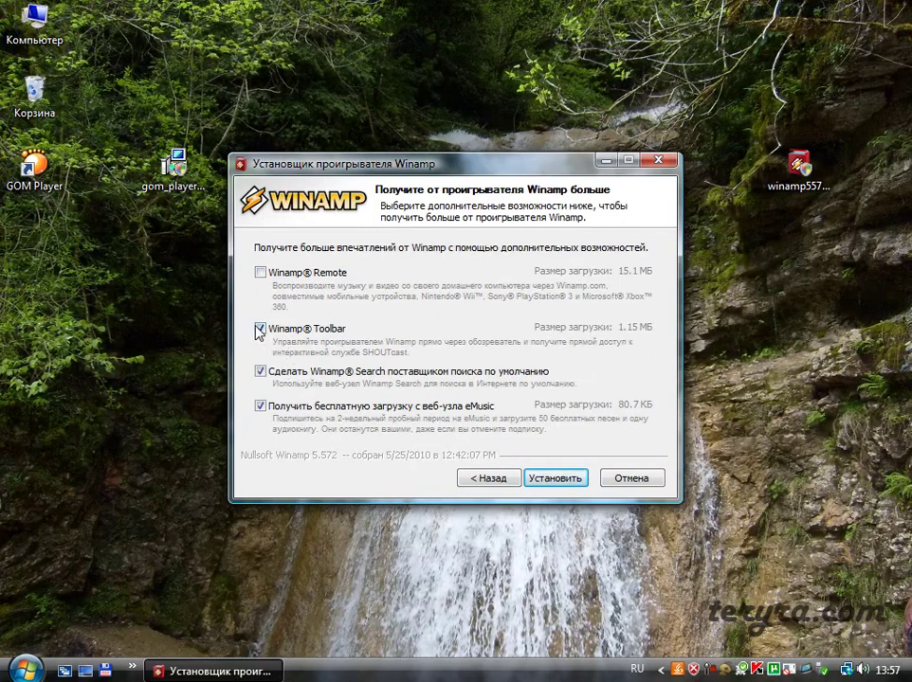
# Decline the Winamp Search default provider and eMusic offers, install Winamp, and finish setup with launching the player enabled
pyautogui.click(260, 373)
pyautogui.click(260, 407)
pyautogui.click(555, 479)
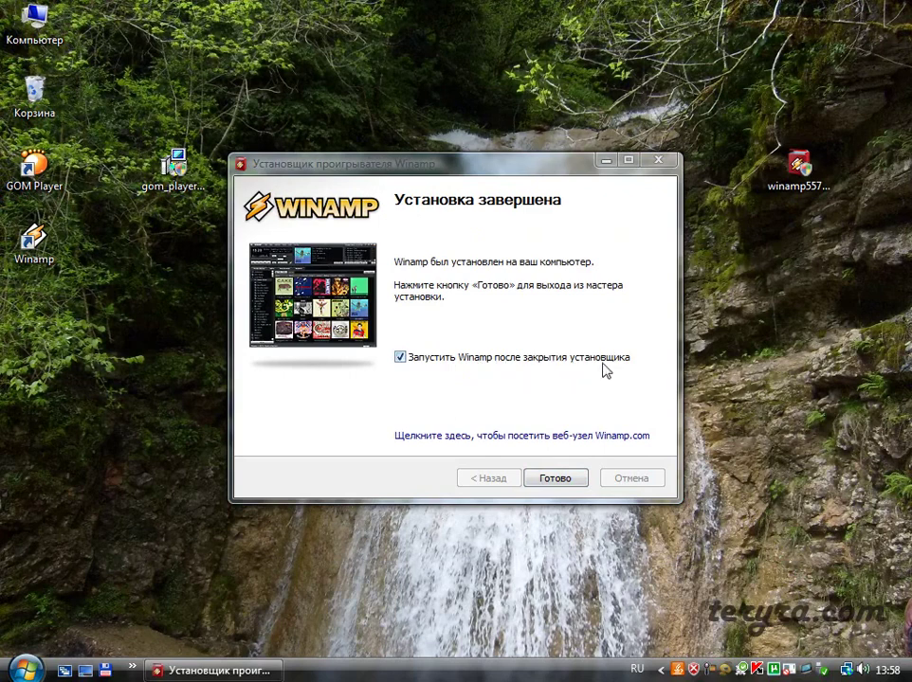
pyautogui.click(548, 480)
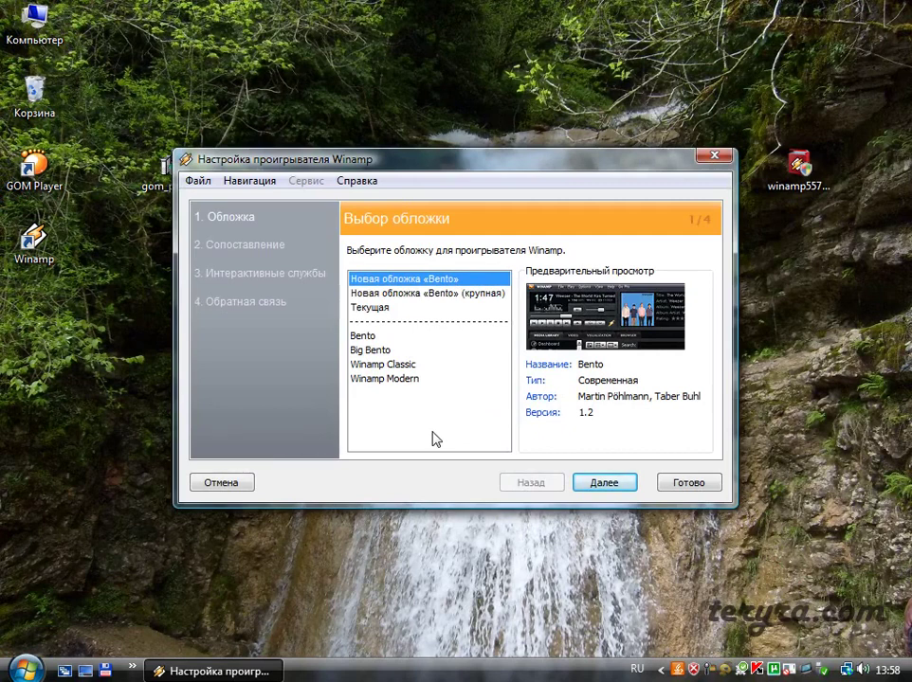
# Preview the Winamp Classic, Big Bento and Bento skins, choose Winamp Modern, and continue to the file association page
pyautogui.click(419, 380)
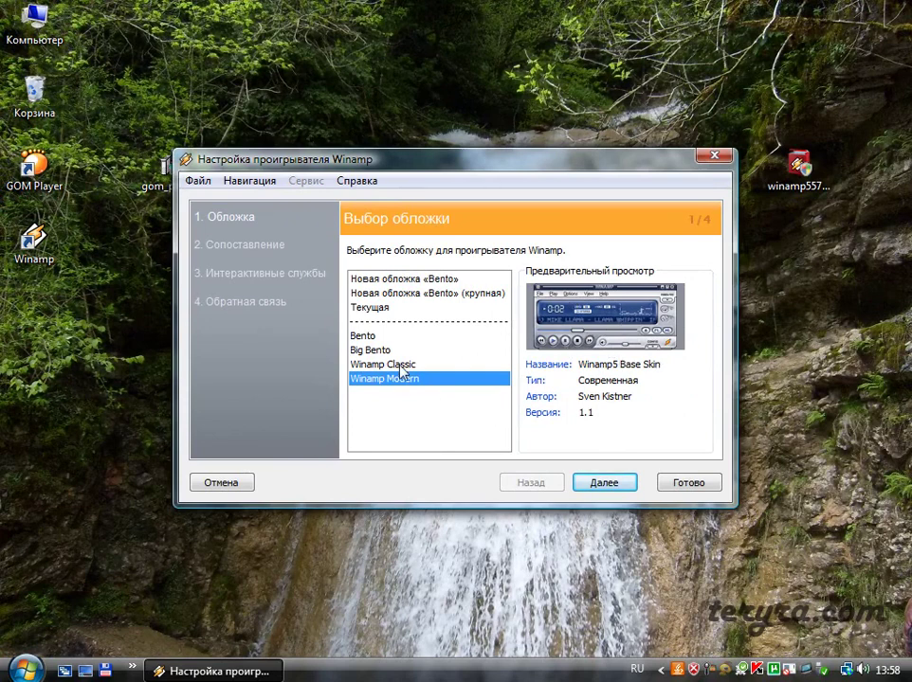
pyautogui.click(400, 365)
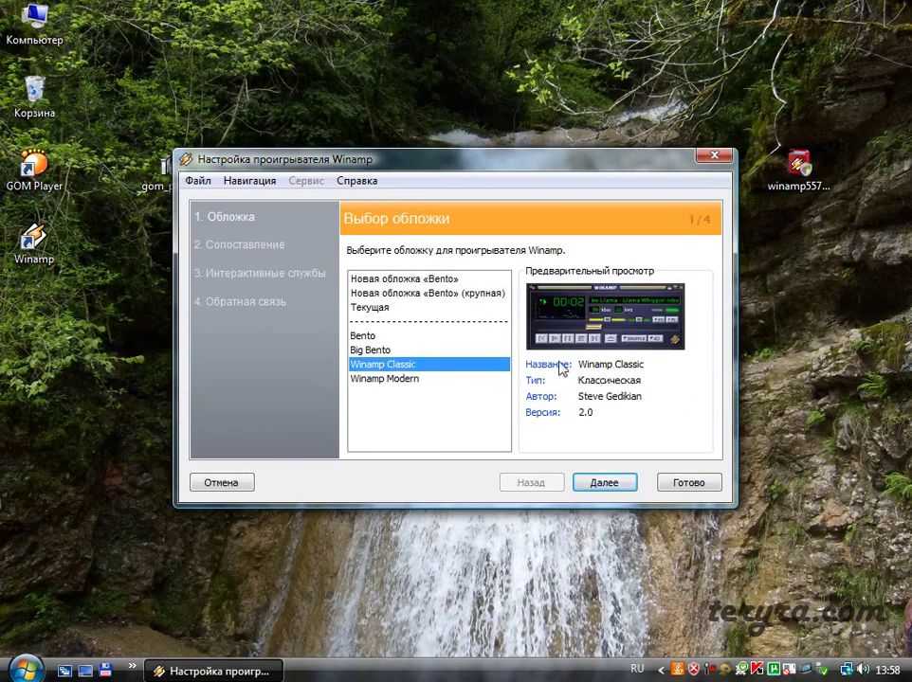
pyautogui.click(389, 350)
pyautogui.click(375, 338)
pyautogui.click(385, 379)
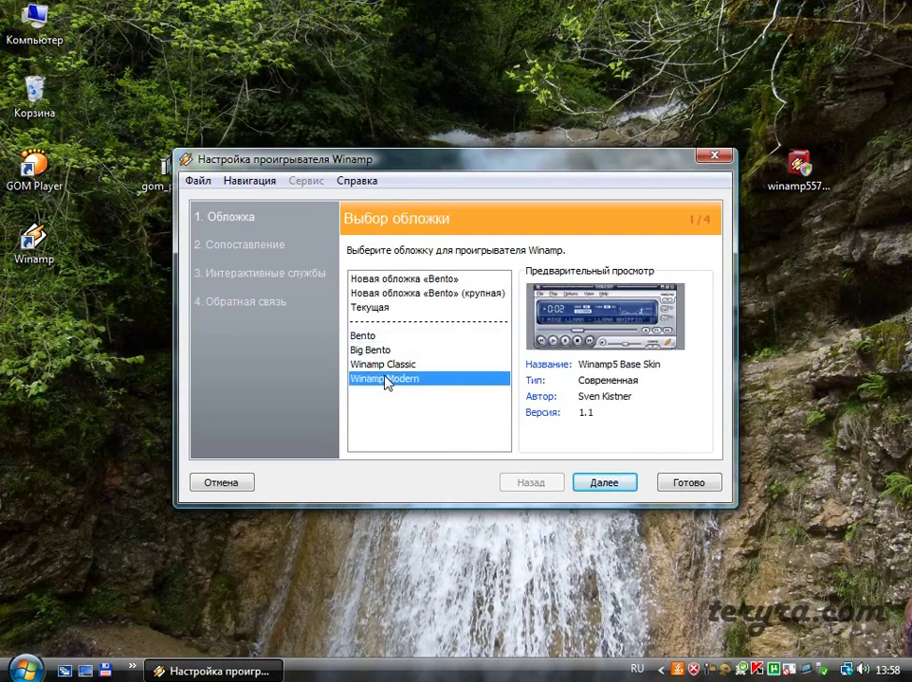
pyautogui.click(629, 486)
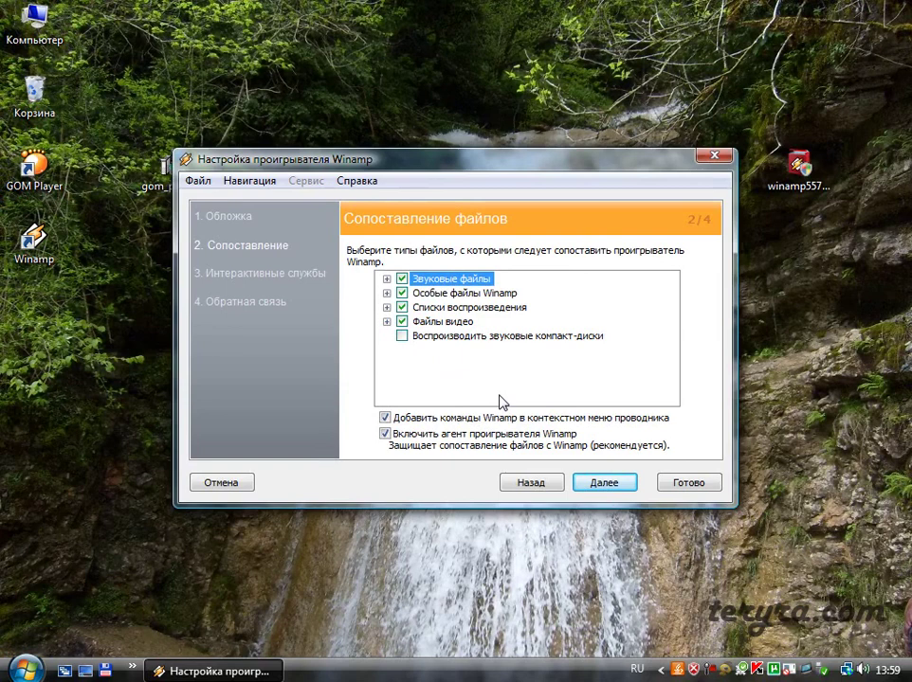
# Accept the default file associations and online services, disallow anonymous statistics, leave the feedback details blank, finish Winamp setup, and close the player
pyautogui.click(598, 483)
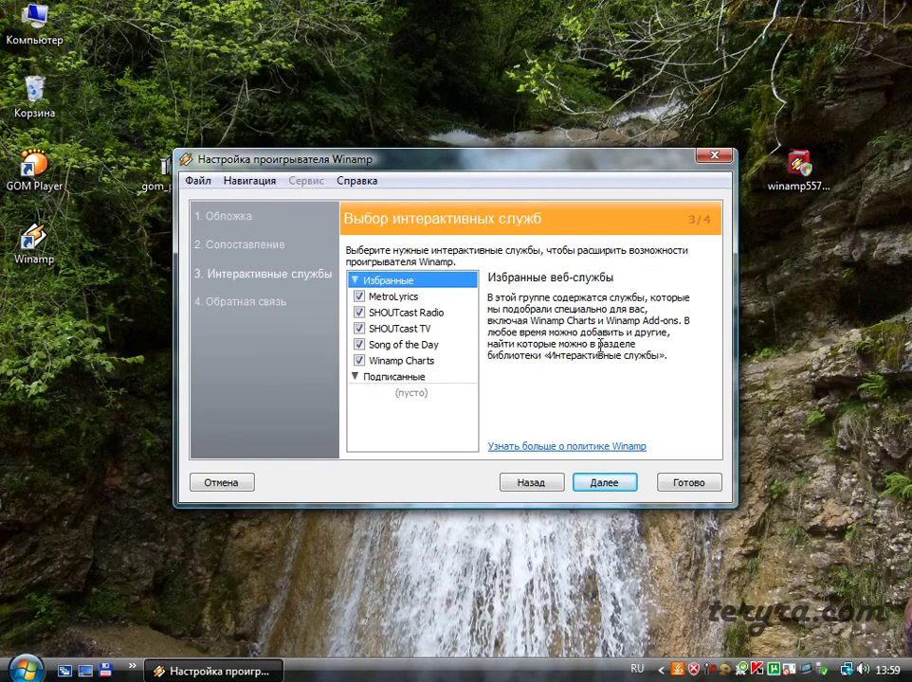
pyautogui.click(606, 483)
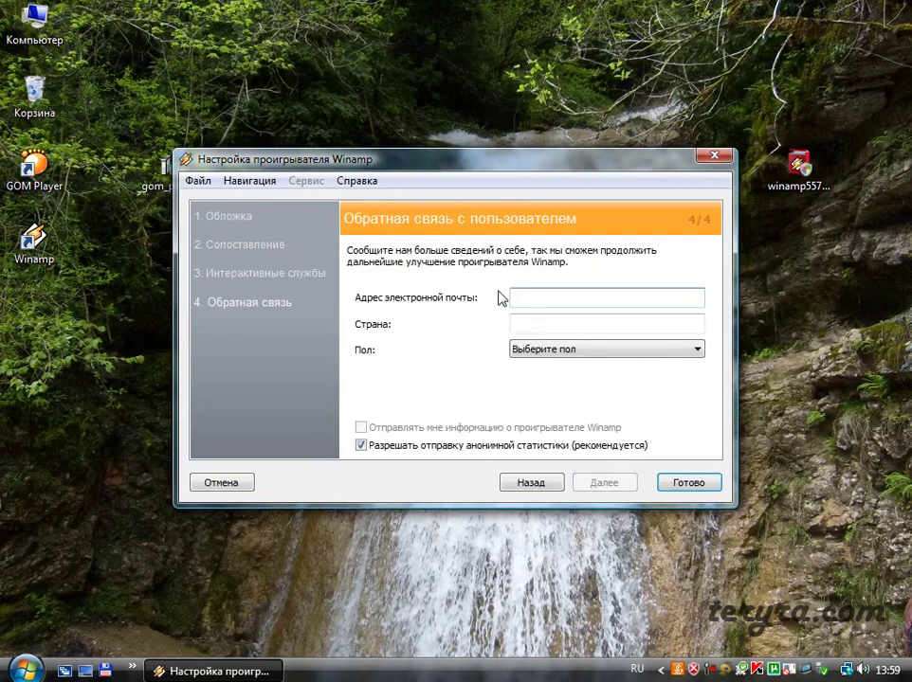
pyautogui.click(545, 325)
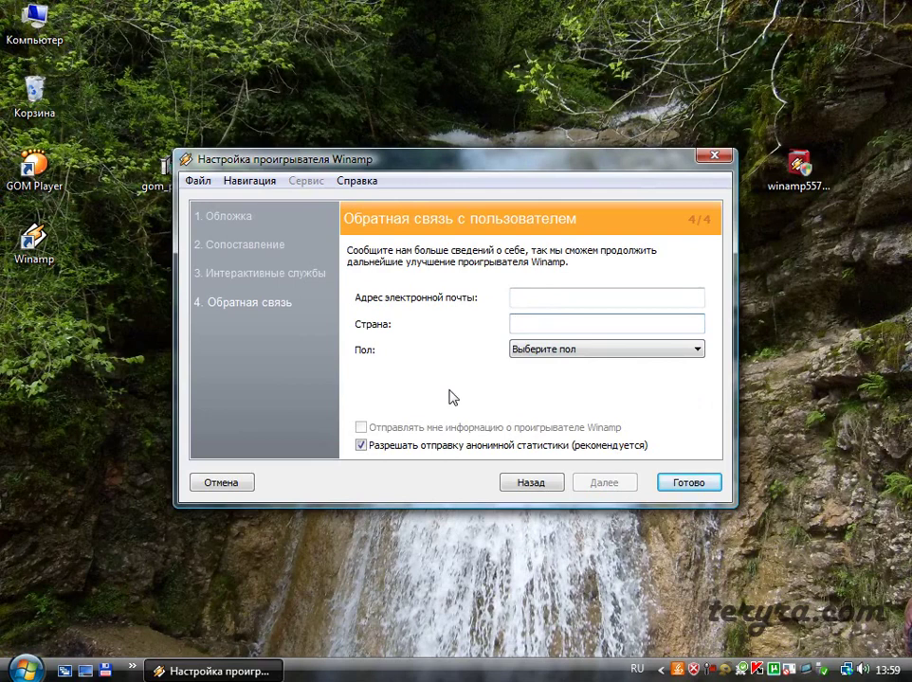
pyautogui.click(361, 446)
pyautogui.click(690, 485)
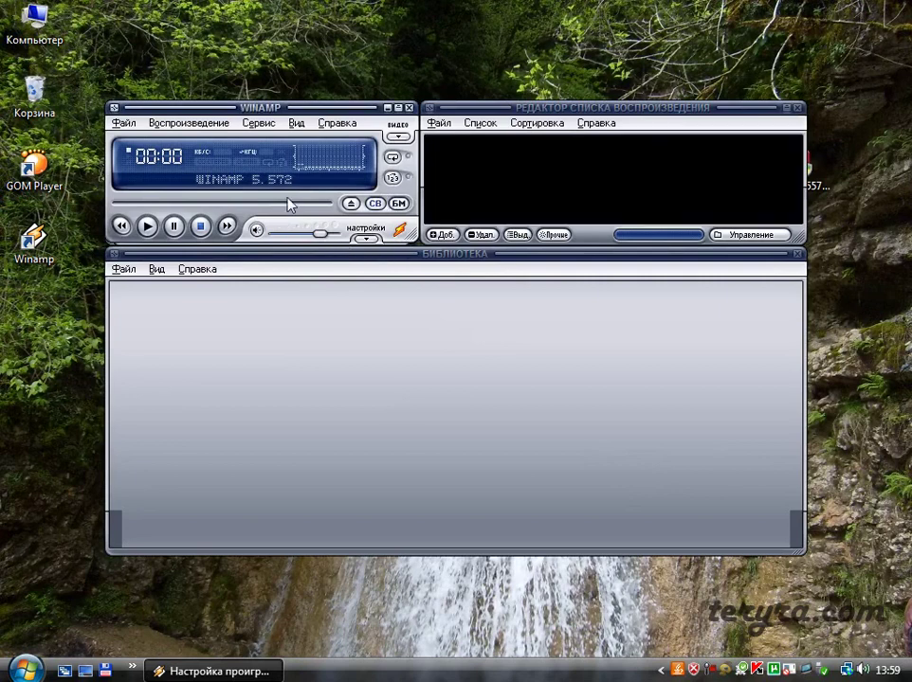
pyautogui.click(410, 108)
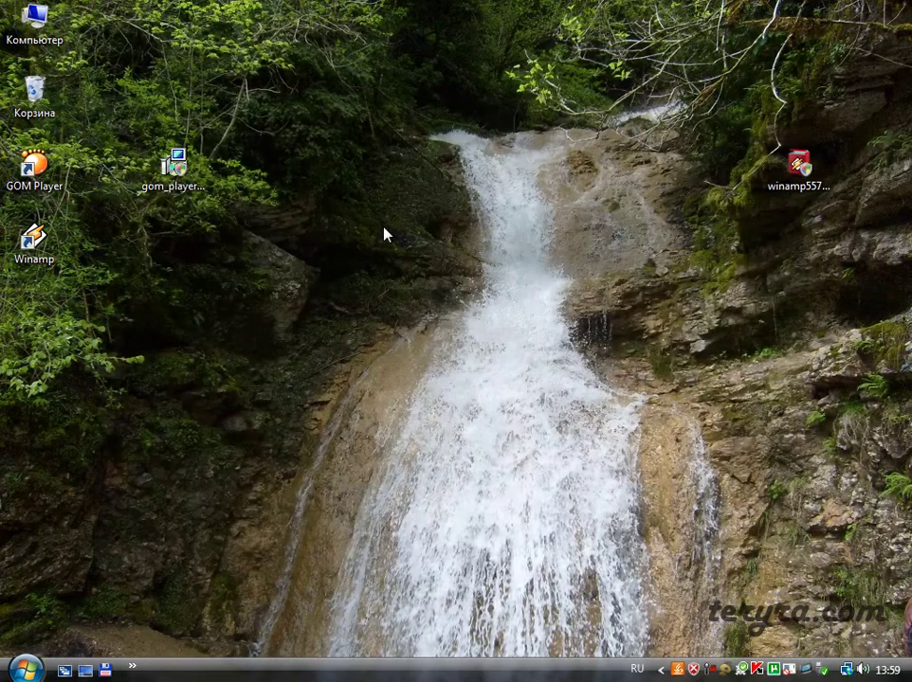
# Open the properties of the 03 Вечно Молодой audio file in the Моя музыка folder on Data (D:)
pyautogui.doubleClick(38, 21)
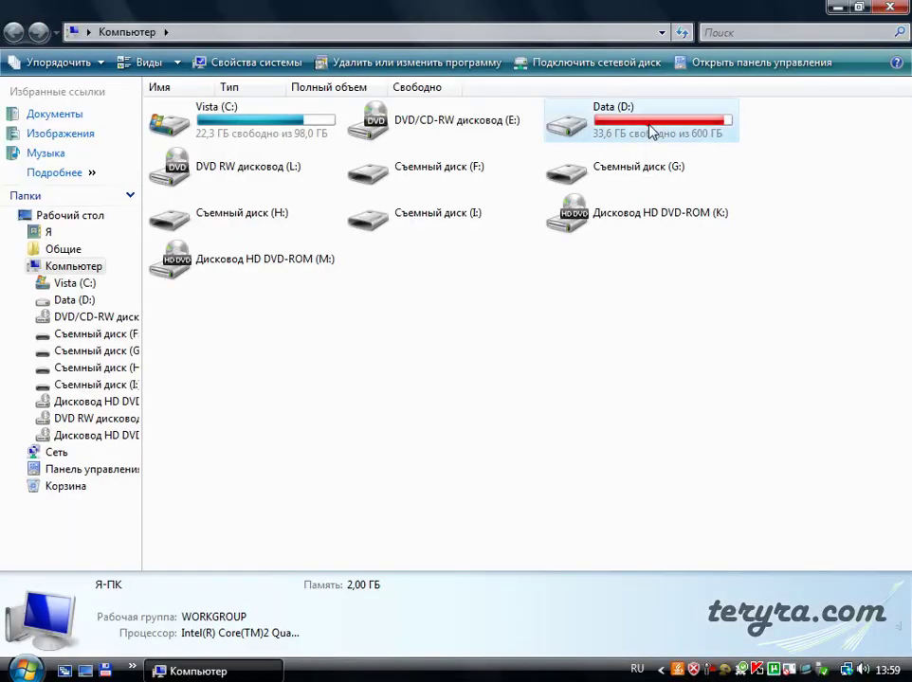
pyautogui.doubleClick(652, 132)
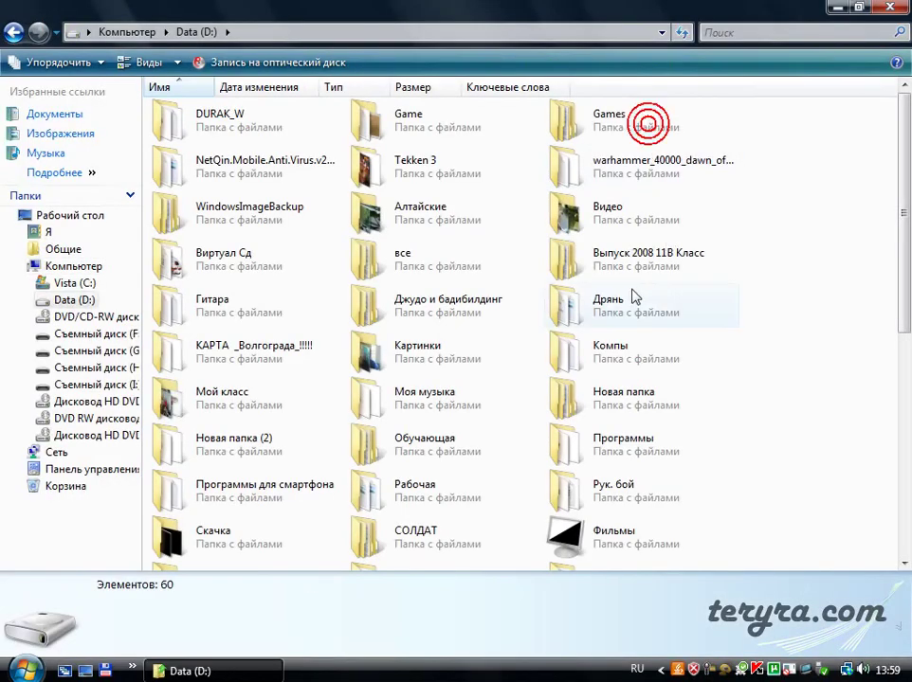
pyautogui.doubleClick(418, 403)
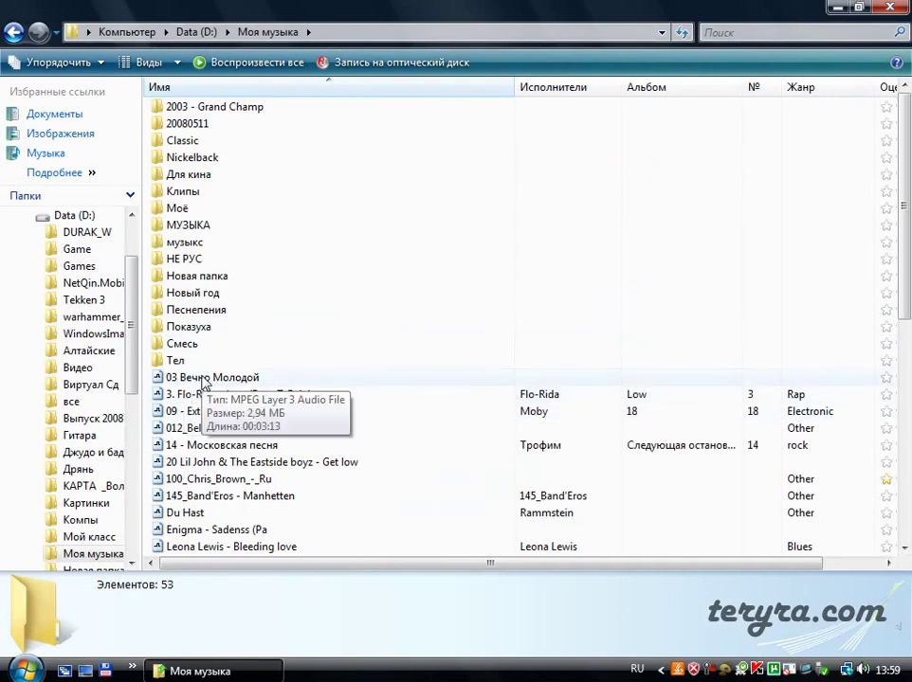
pyautogui.rightClick(203, 379)
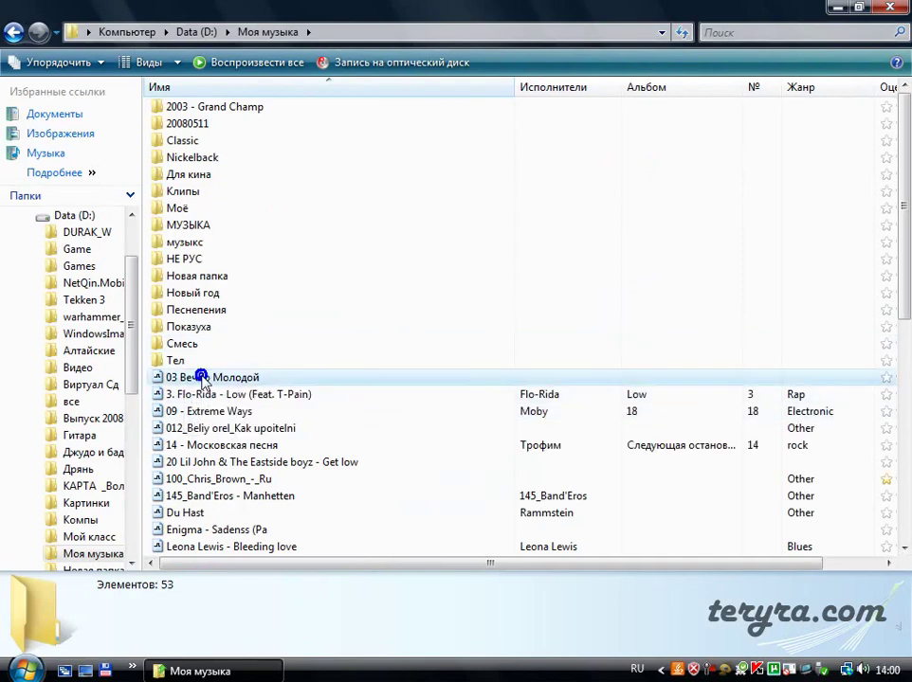
pyautogui.click(273, 645)
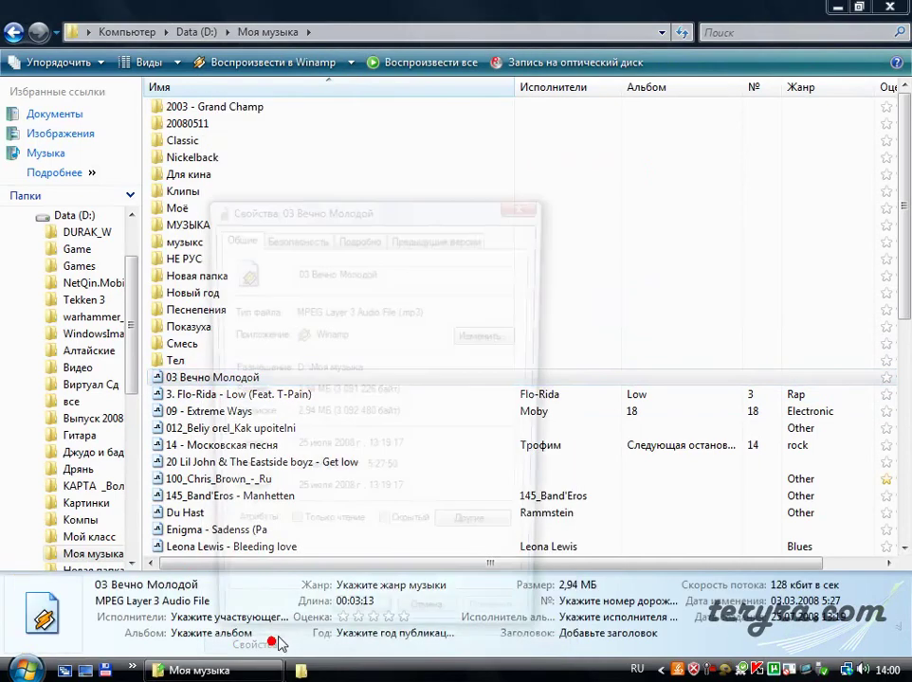
# Assign the winamp program from Program Files\Winamp as the application for opening MP3 files, and confirm the file properties
pyautogui.doubleClick(314, 334)
pyautogui.click(376, 343)
pyautogui.click(488, 338)
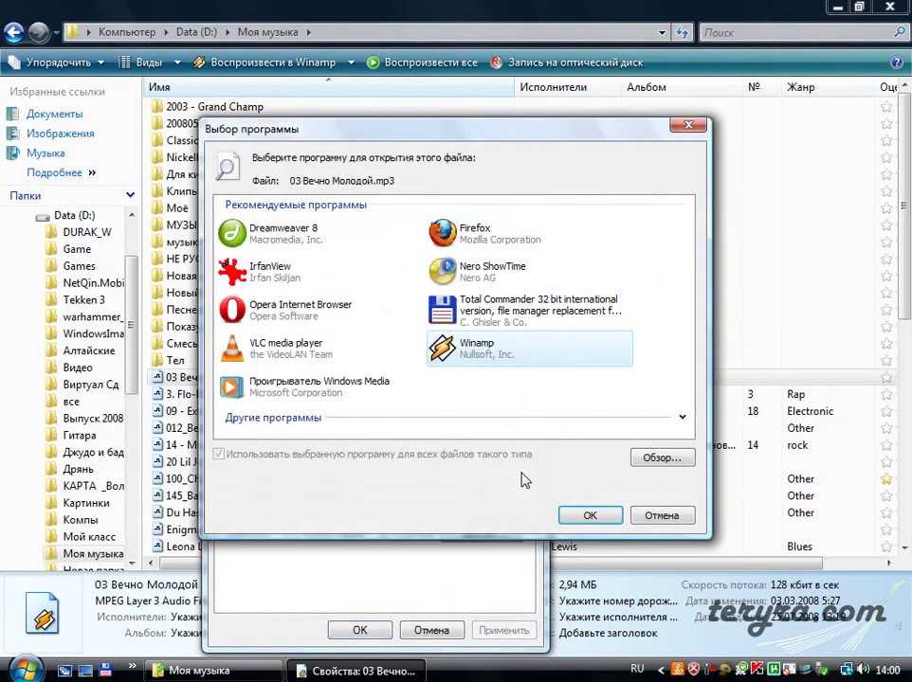
pyautogui.click(659, 459)
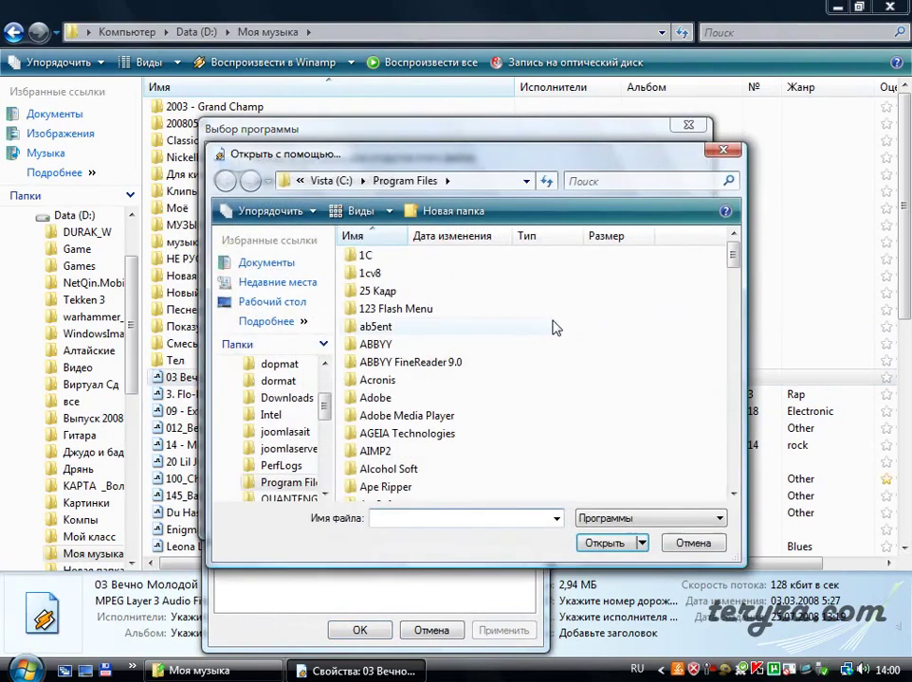
pyautogui.scroll(-20, 502, 433)
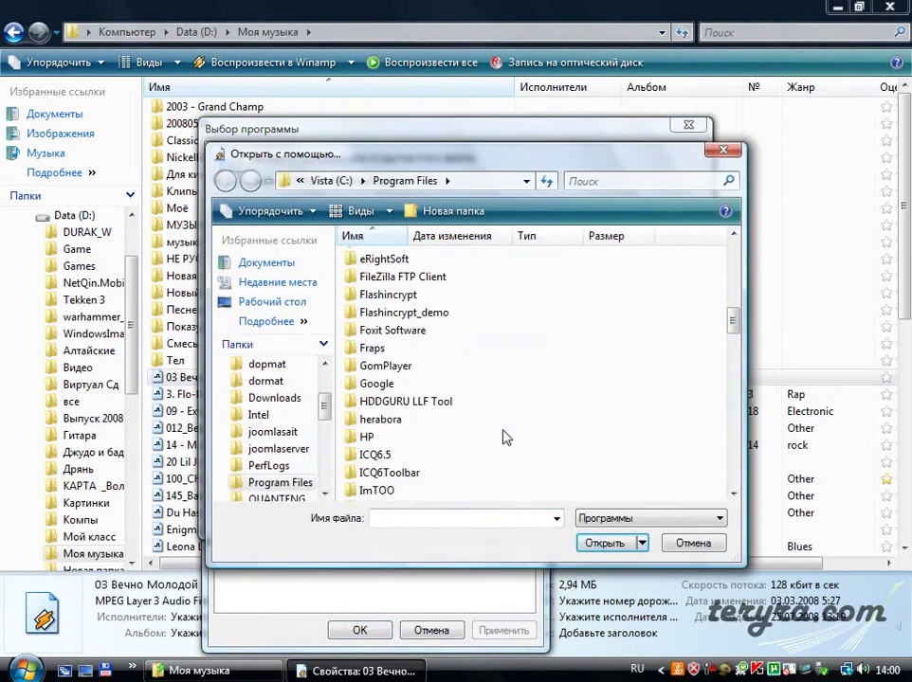
pyautogui.scroll(-8, 505, 437)
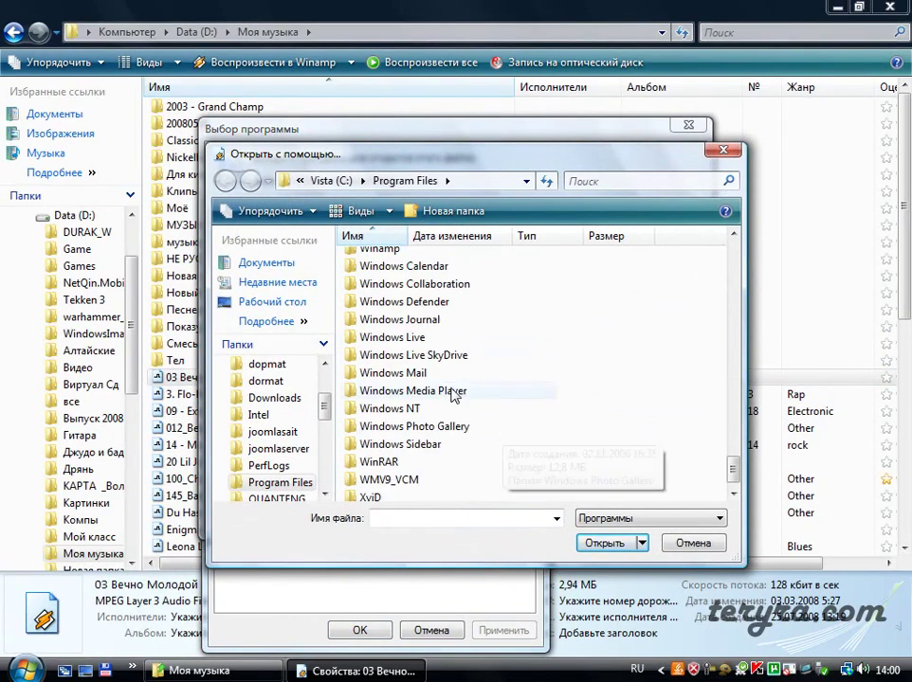
pyautogui.scroll(3, 439, 397)
pyautogui.doubleClick(404, 420)
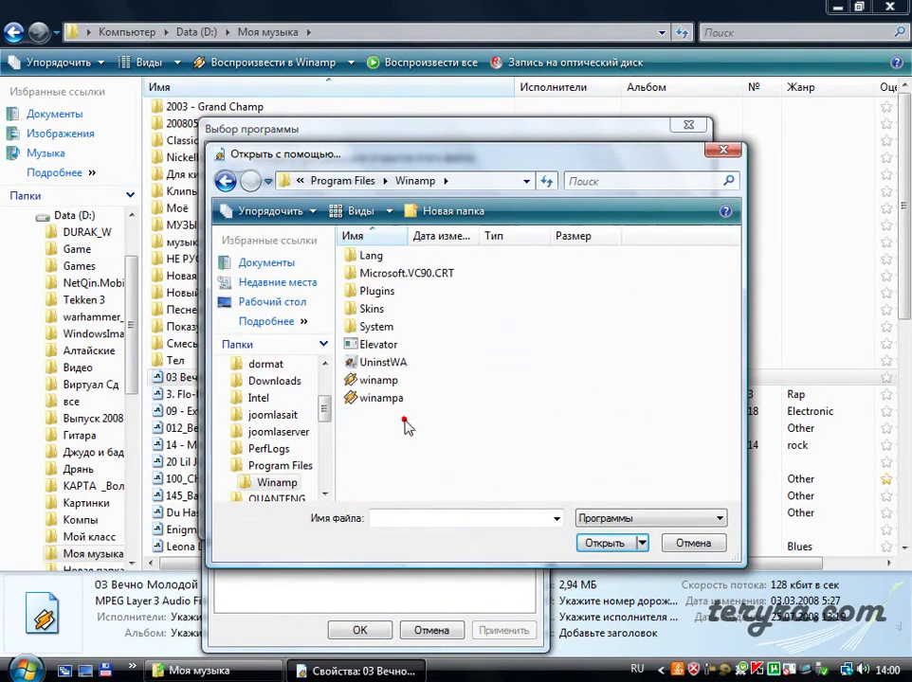
pyautogui.click(393, 381)
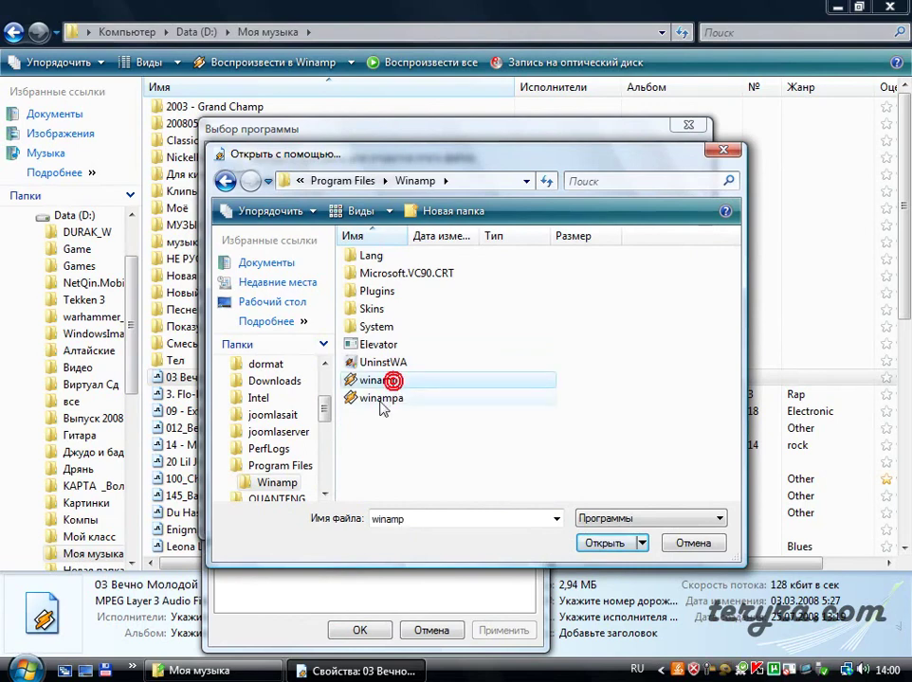
pyautogui.click(605, 543)
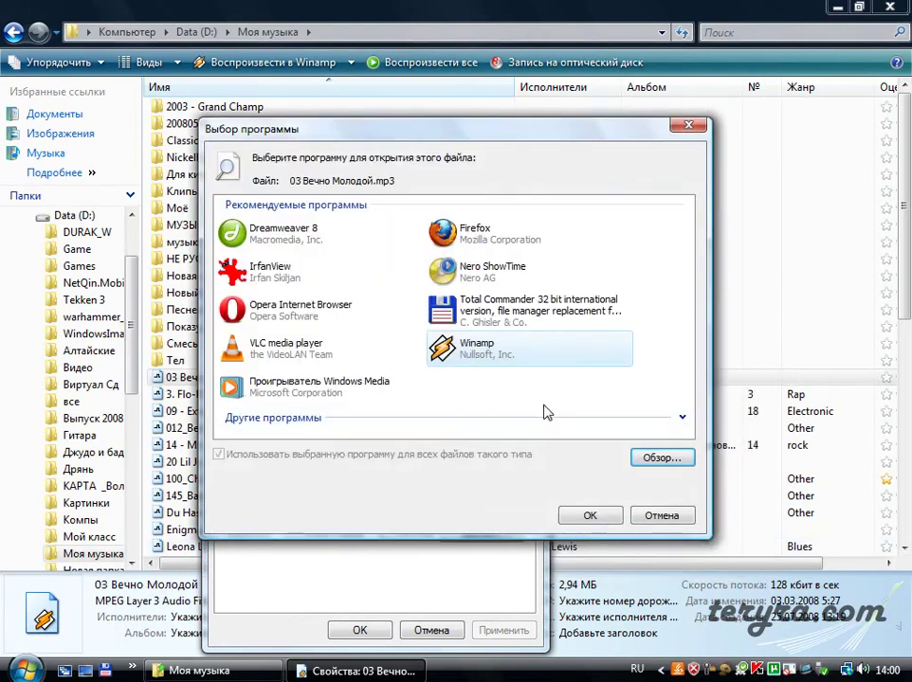
pyautogui.click(594, 515)
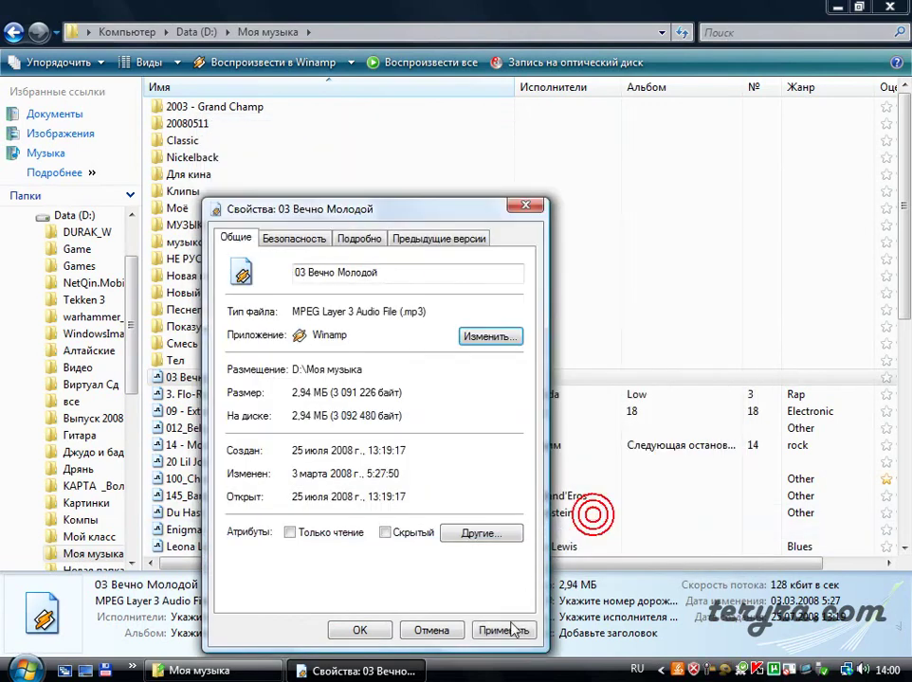
pyautogui.click(351, 630)
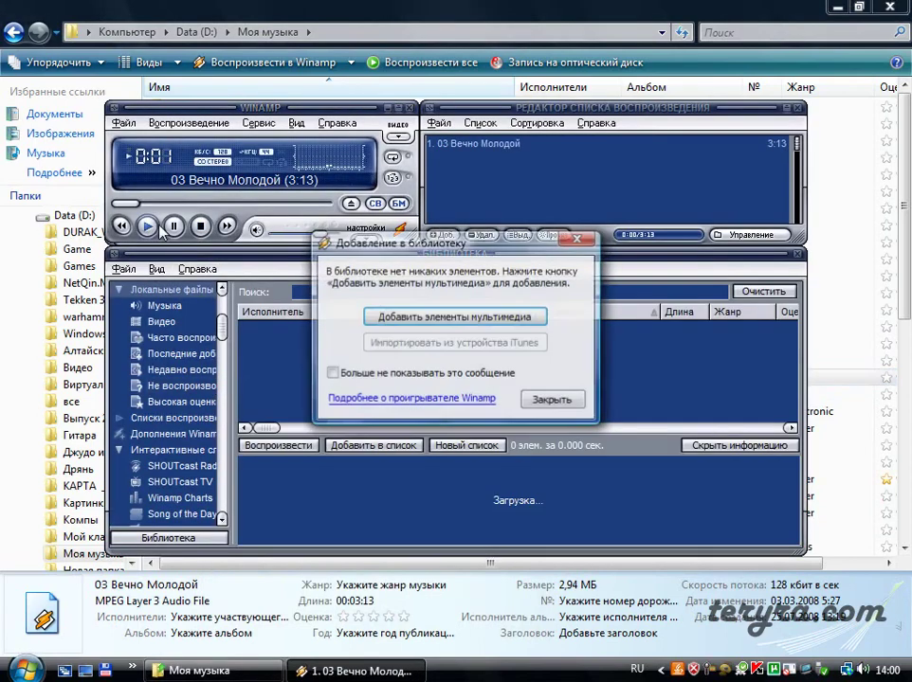
# Dismiss the media library prompt and add Flo-Rida - Low (Feat. T-Pain) and 09 - Extreme Ways from Моя музыка to the Winamp playlist
pyautogui.click(575, 238)
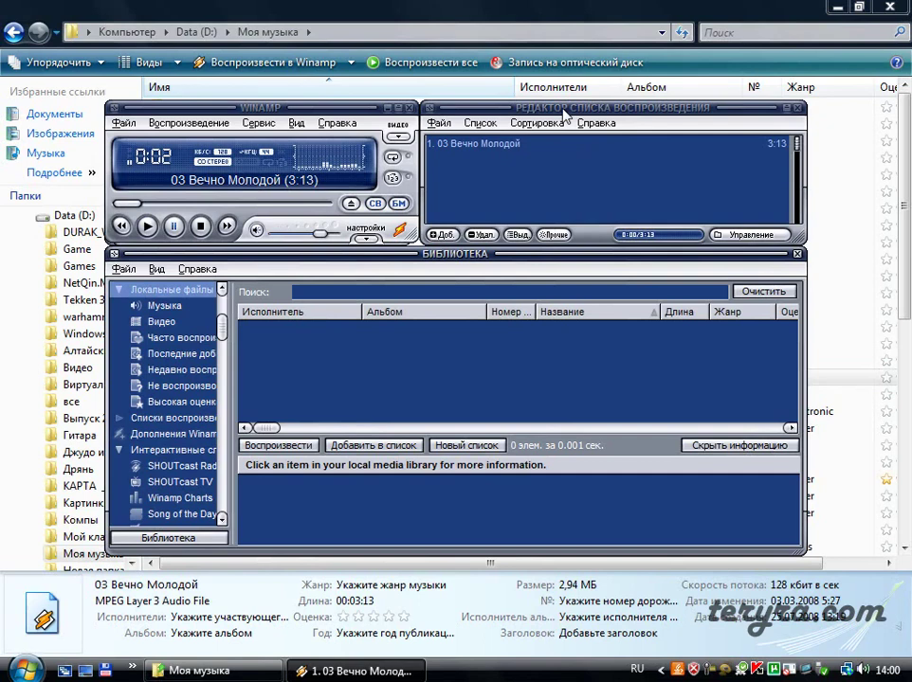
pyautogui.click(485, 147)
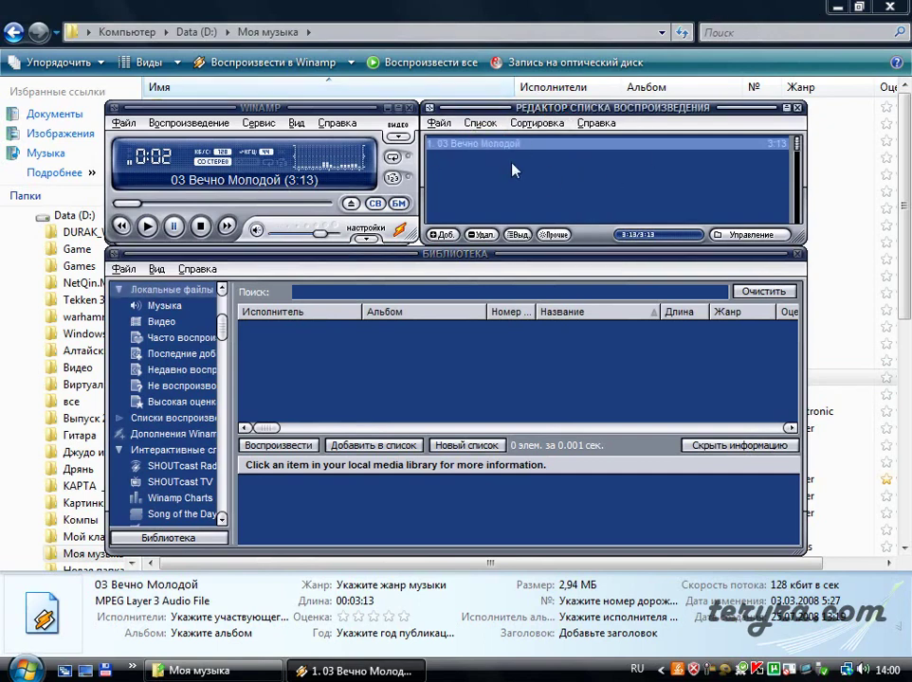
pyautogui.click(858, 8)
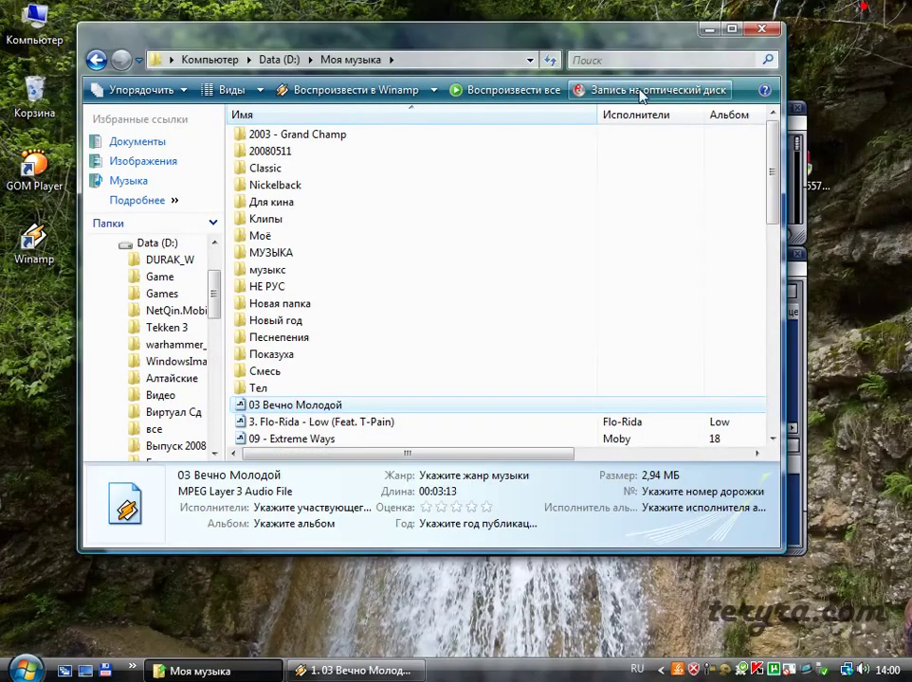
pyautogui.moveTo(525, 45); pyautogui.dragTo(184, 68)
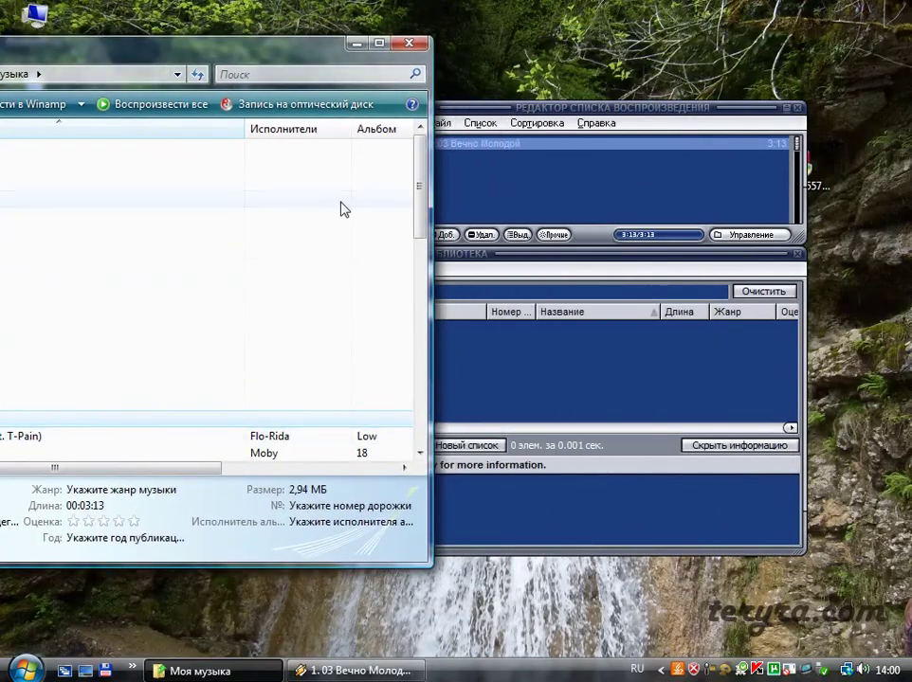
pyautogui.moveTo(271, 52)
pyautogui.mouseDown()
pyautogui.moveTo(466, 19)
pyautogui.moveTo(426, 2)
pyautogui.mouseUp()
pyautogui.moveTo(112, 381); pyautogui.dragTo(692, 204)
pyautogui.moveTo(78, 385); pyautogui.dragTo(672, 193)
pyautogui.moveTo(413, 20); pyautogui.dragTo(425, 28)
pyautogui.click(526, 34)
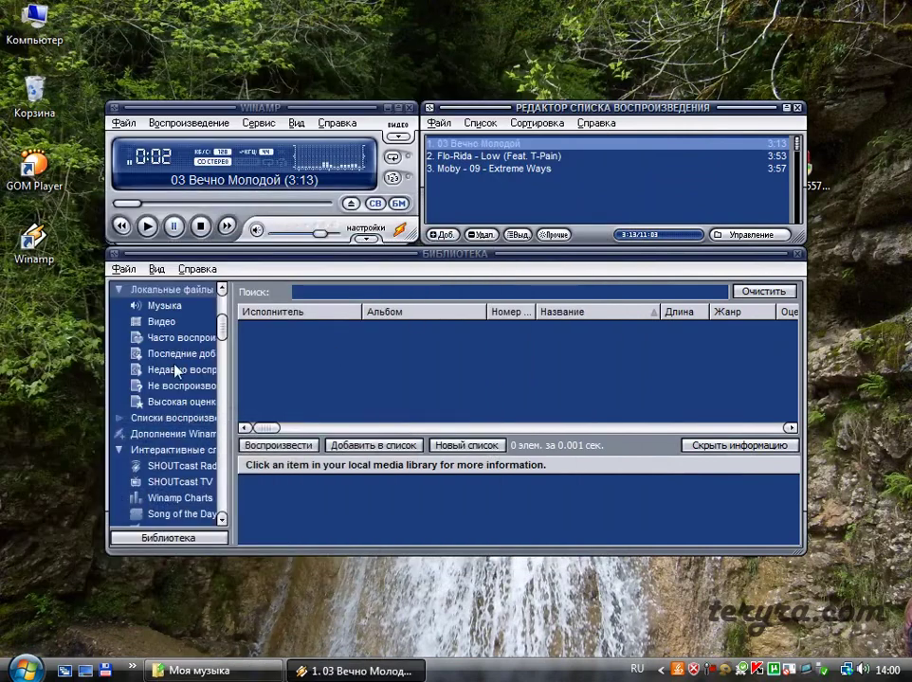
# Examine the playback history in the Winamp library, and close the player
pyautogui.click(220, 324)
pyautogui.scroll(-4, 218, 324)
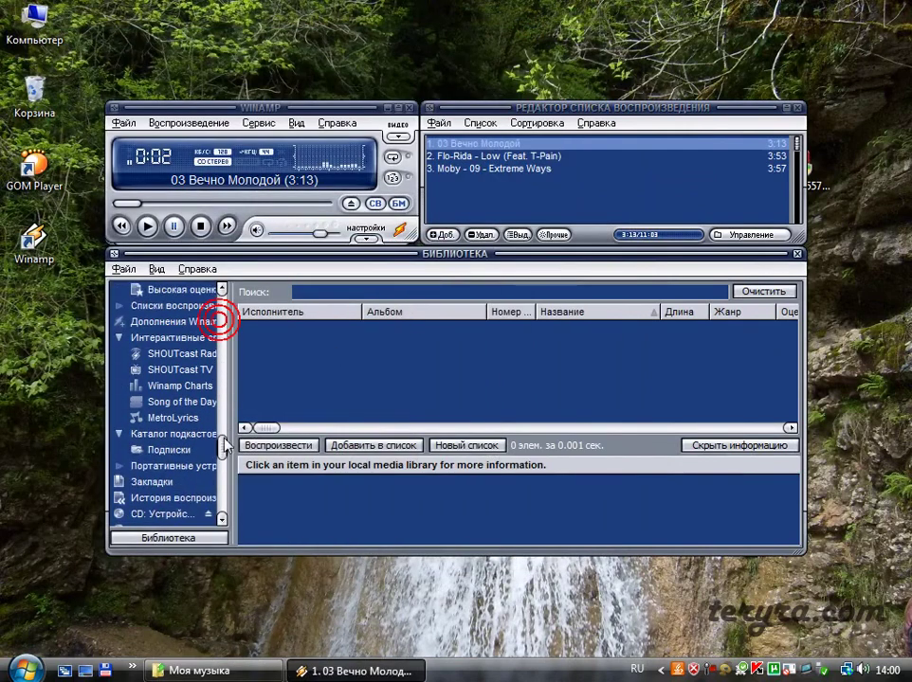
pyautogui.click(187, 455)
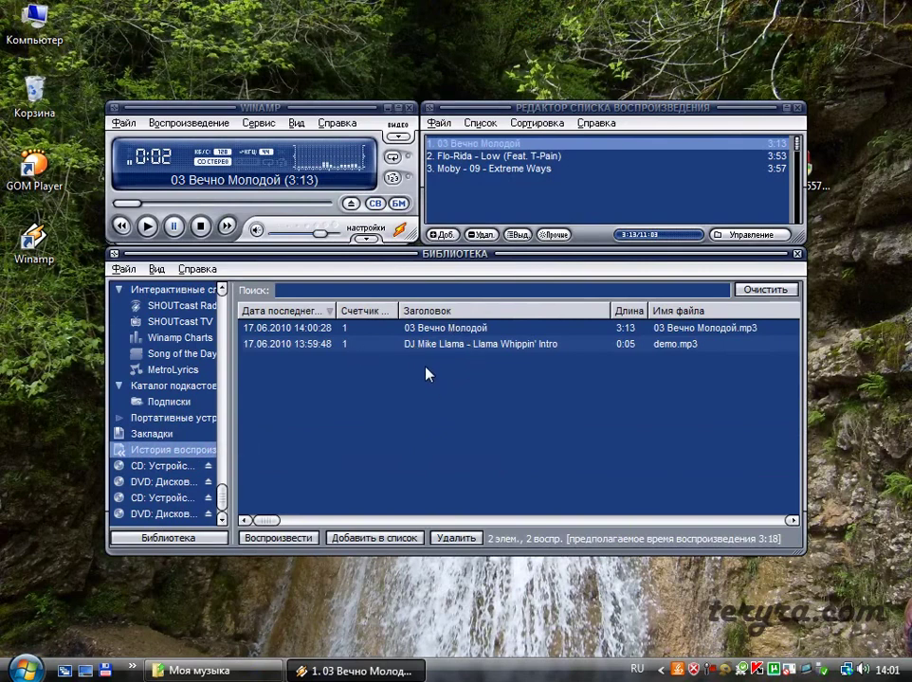
pyautogui.click(410, 108)
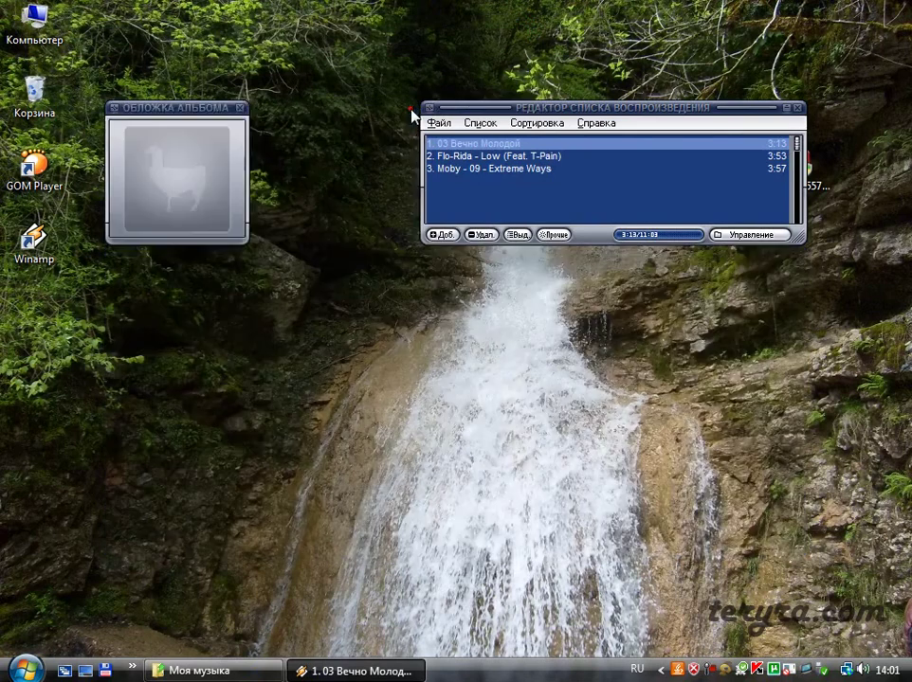